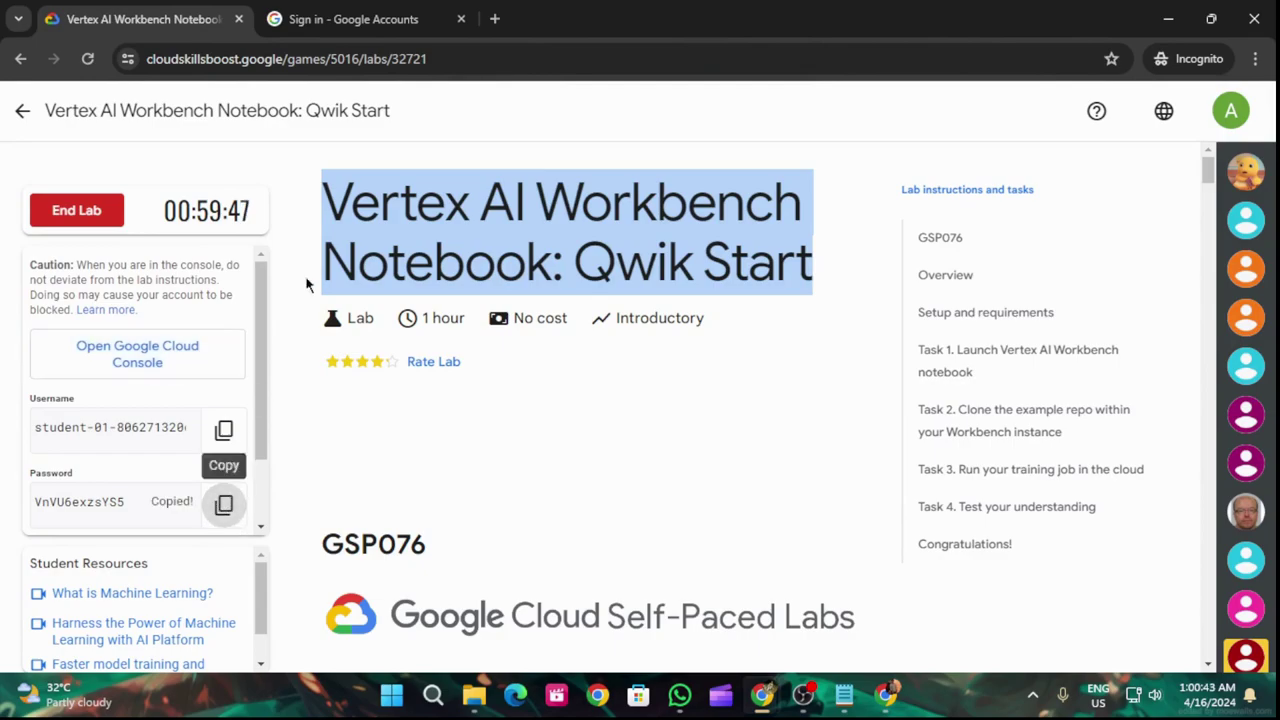
Sign in with the lab account password, acknowledge the new-account notice, and agree to the Google Cloud Terms of Service
key(ctrl+v)
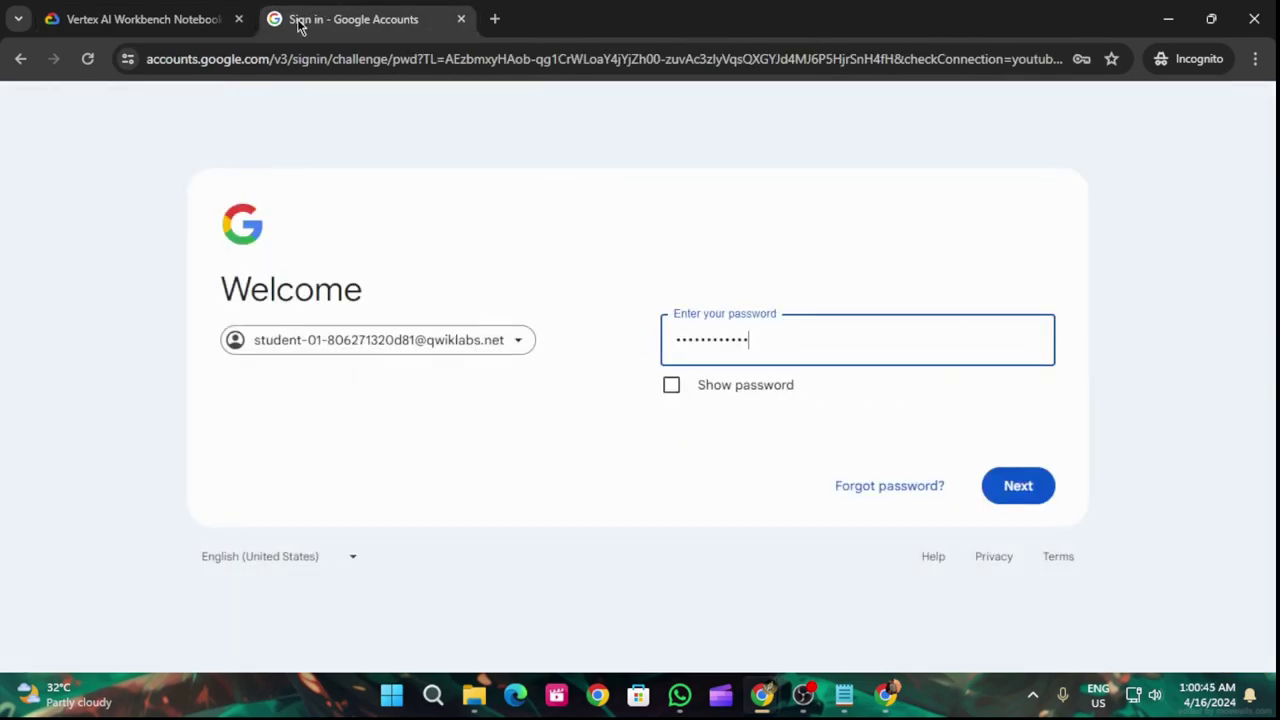
key(Return)
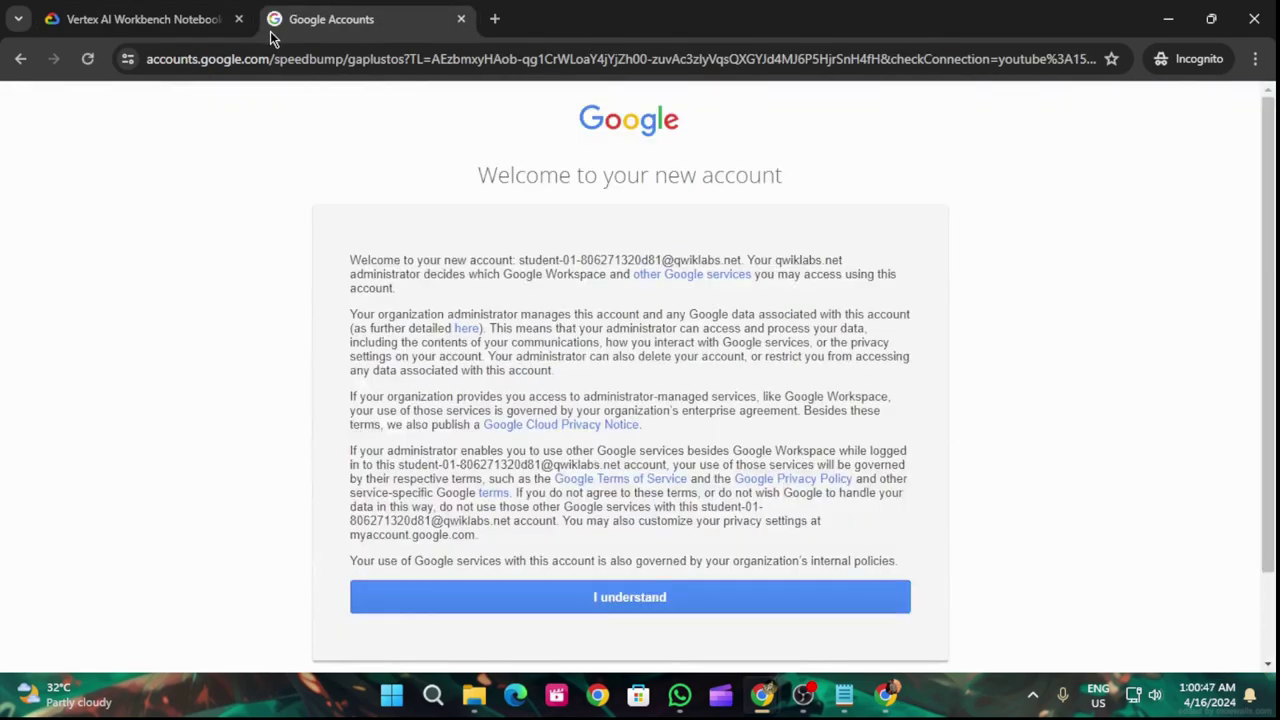
click(643, 600)
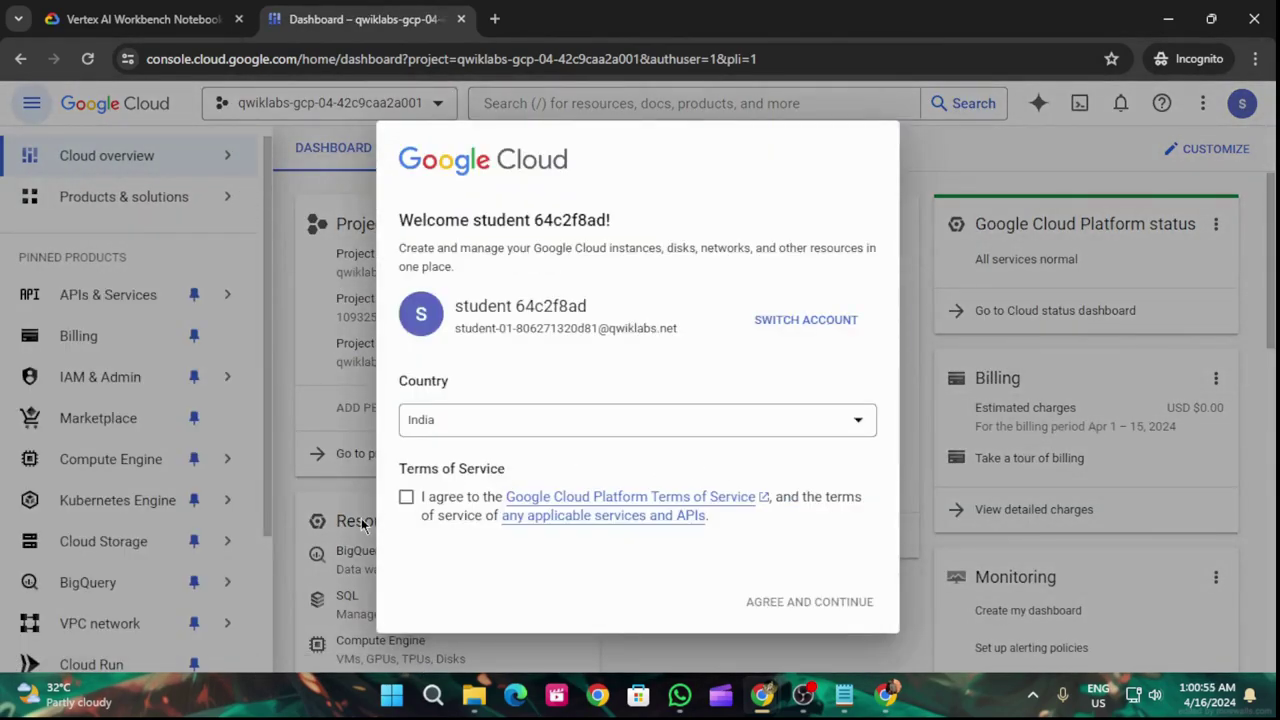
click(407, 499)
click(805, 602)
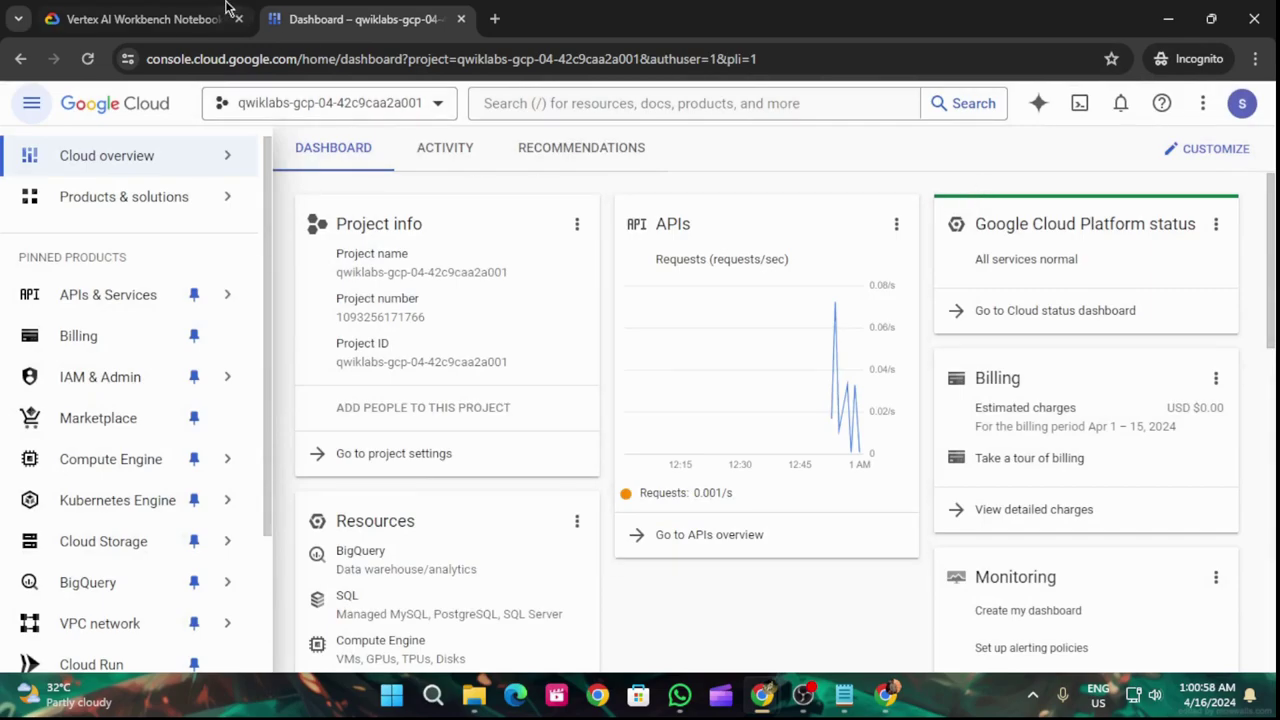
Copy the product name "Workbench" from Task 1 of the lab instructions and search for it in the Google Cloud console
click(140, 19)
scroll(616, 530, down, 5)
scroll(647, 505, down, 15)
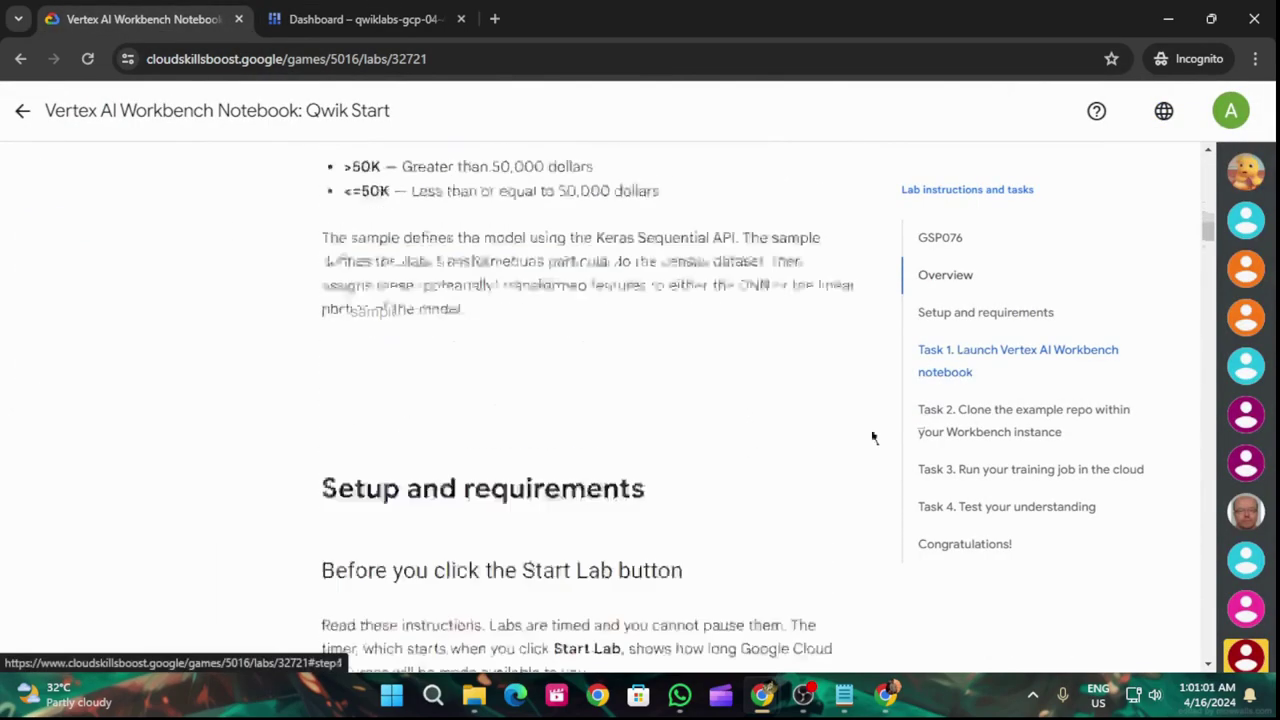
drag(673, 317, 757, 317)
key(ctrl+c)
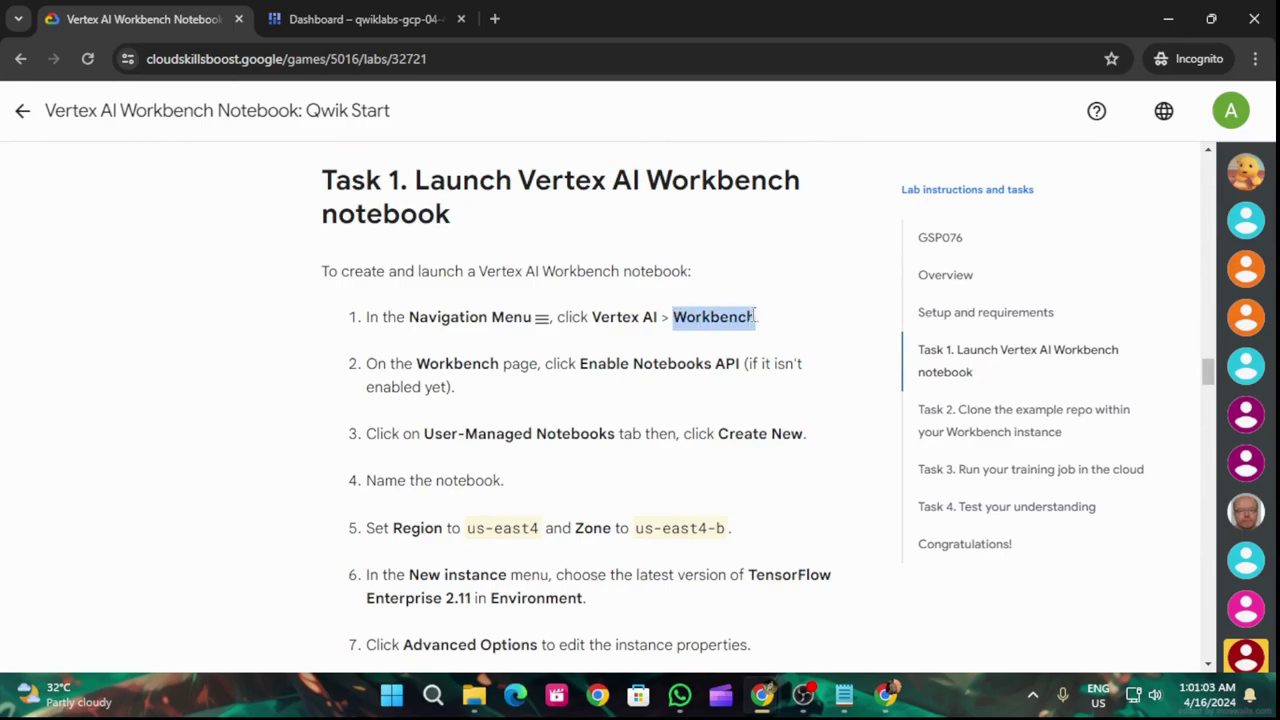
click(345, 18)
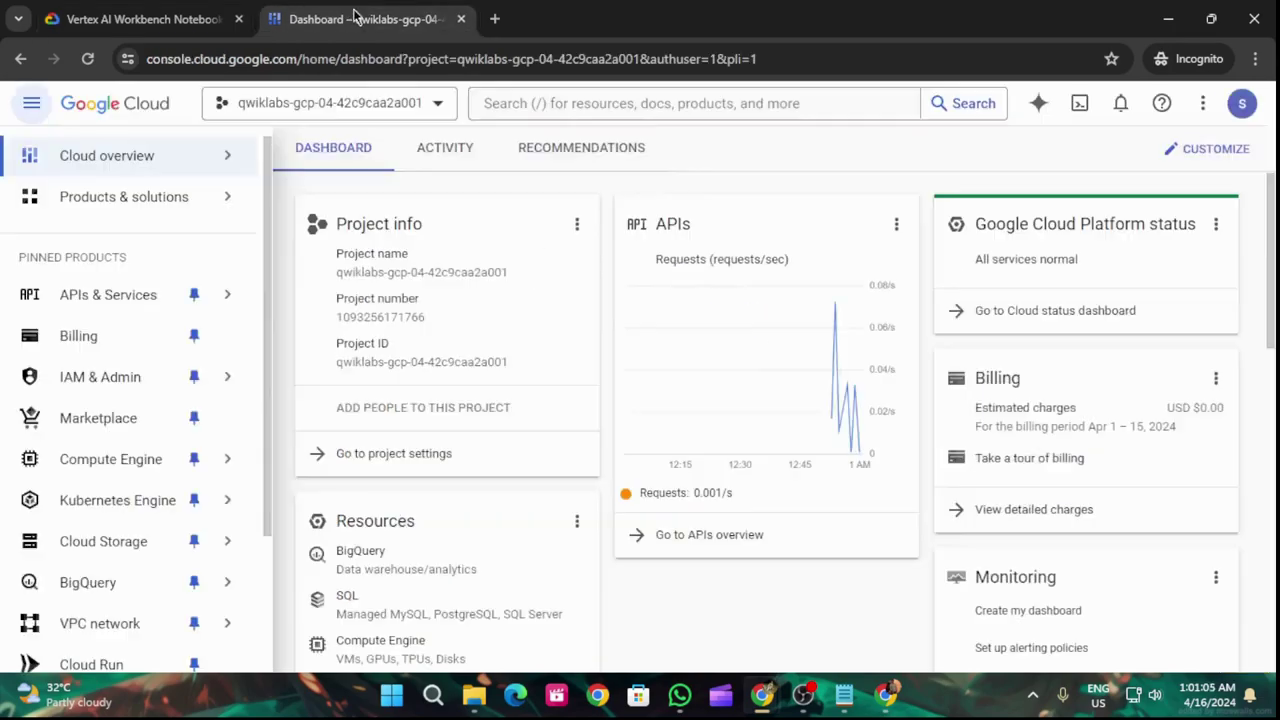
click(679, 103)
key(ctrl+v)
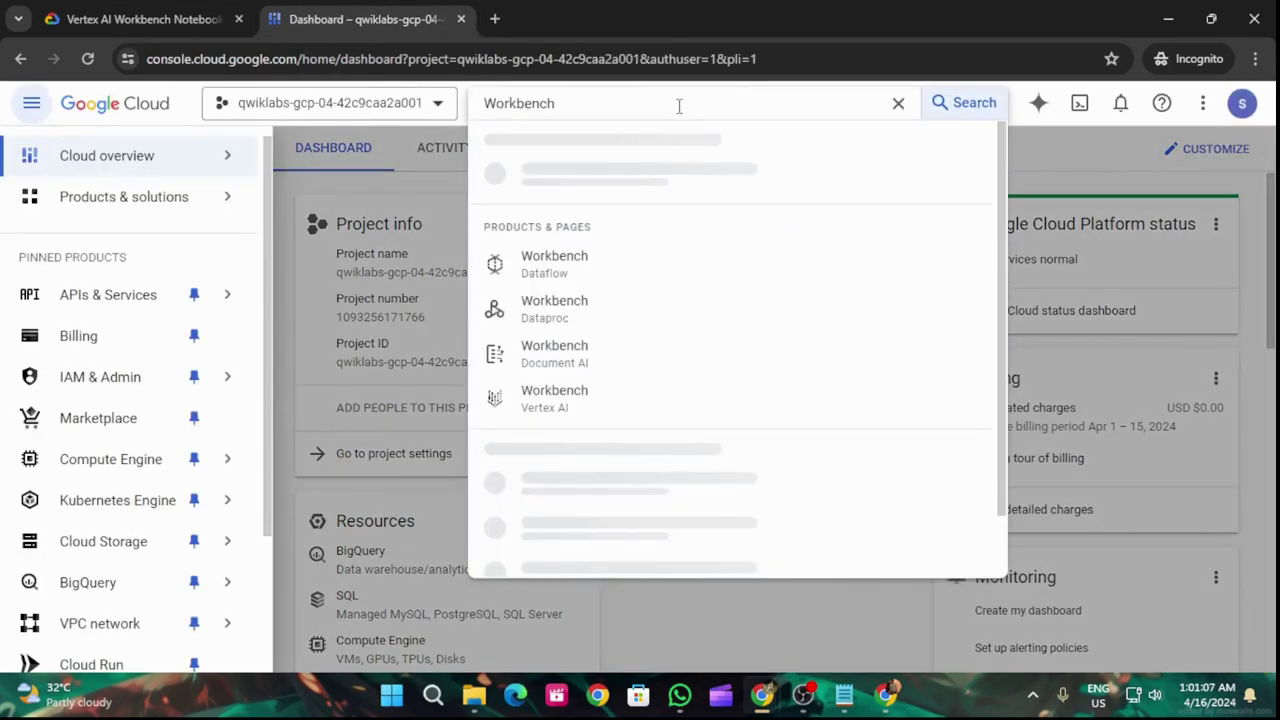
key(Return)
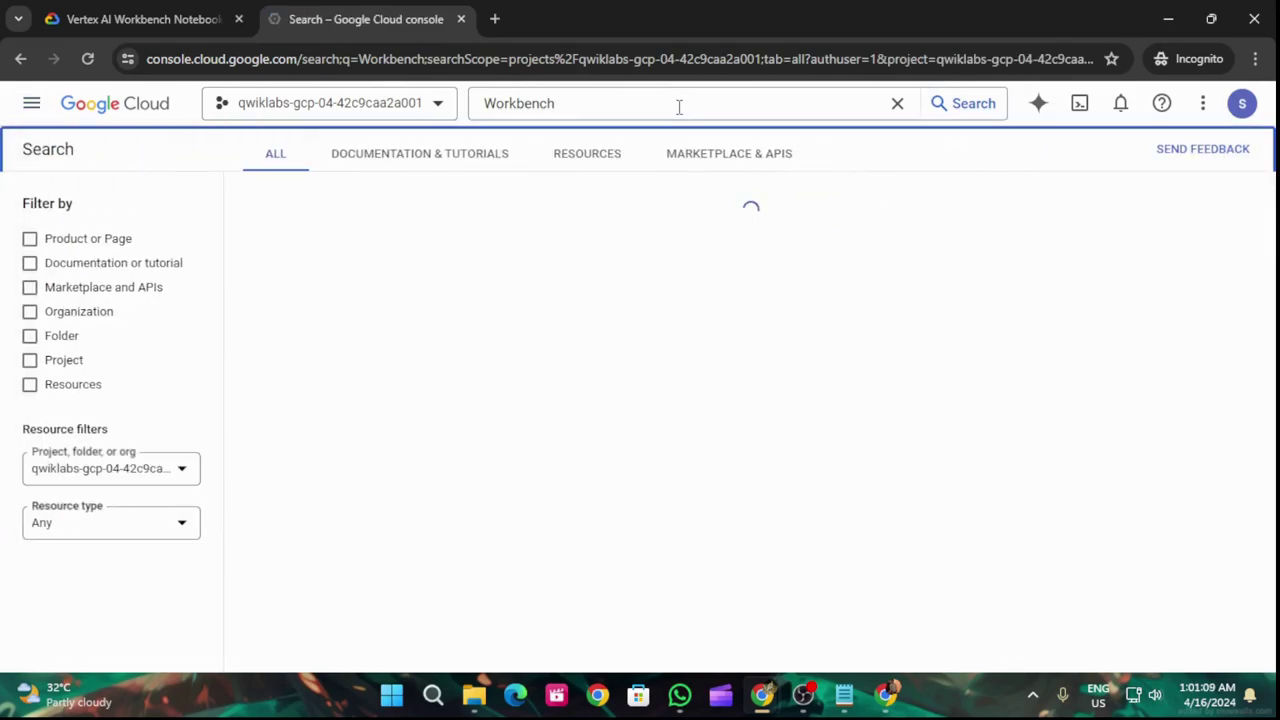
Open the Vertex AI Workbench page from the search results and close its Learn tutorial pane
scroll(592, 316, down, 3)
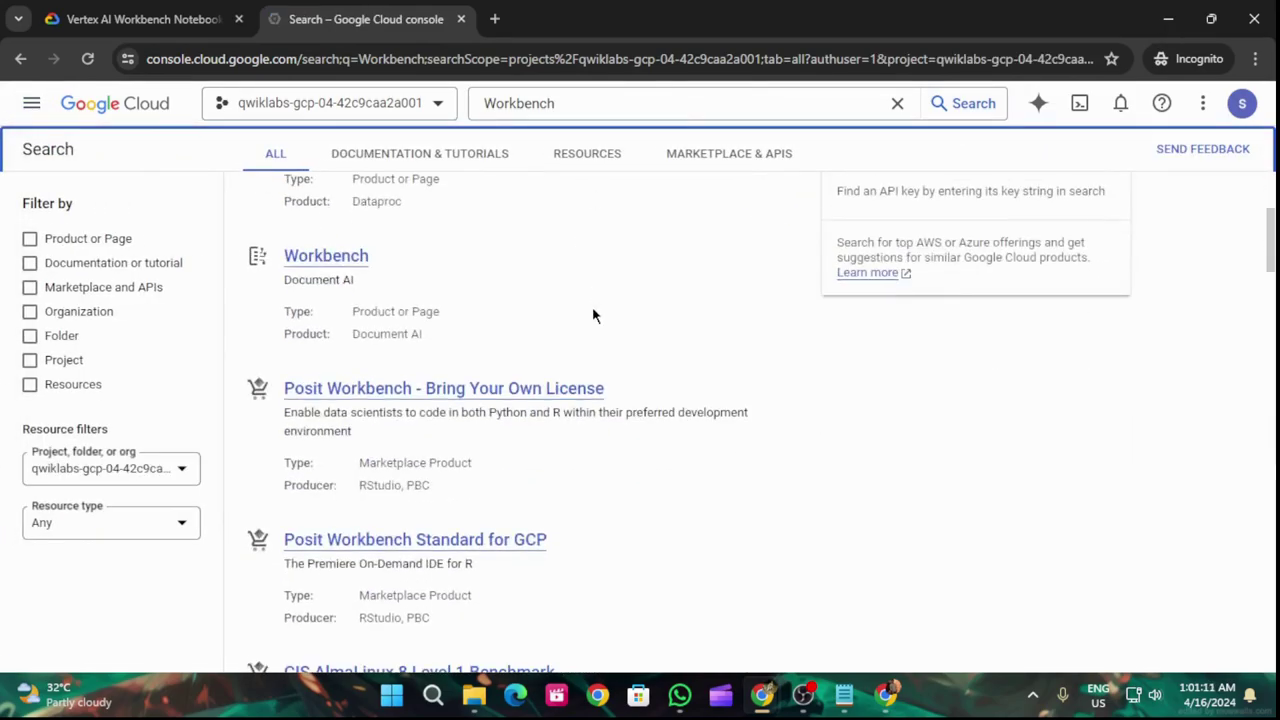
scroll(549, 268, down, 3)
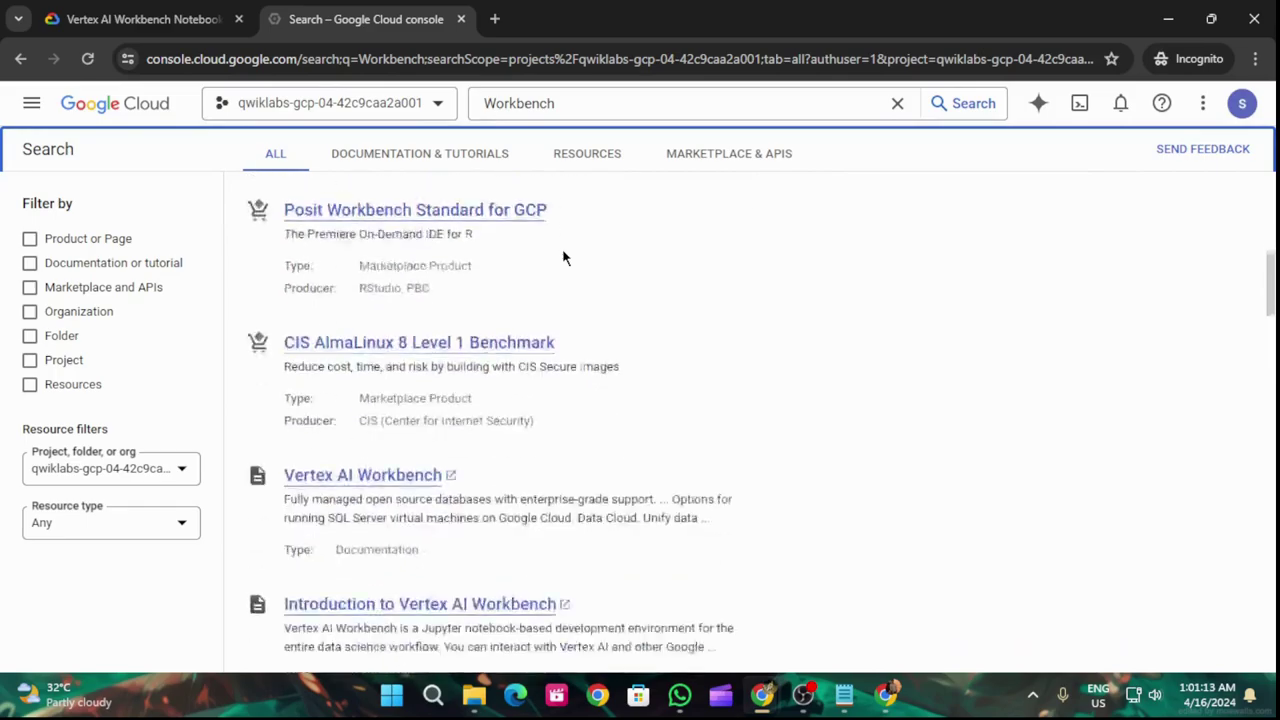
scroll(565, 252, down, 1)
scroll(572, 246, down, 7)
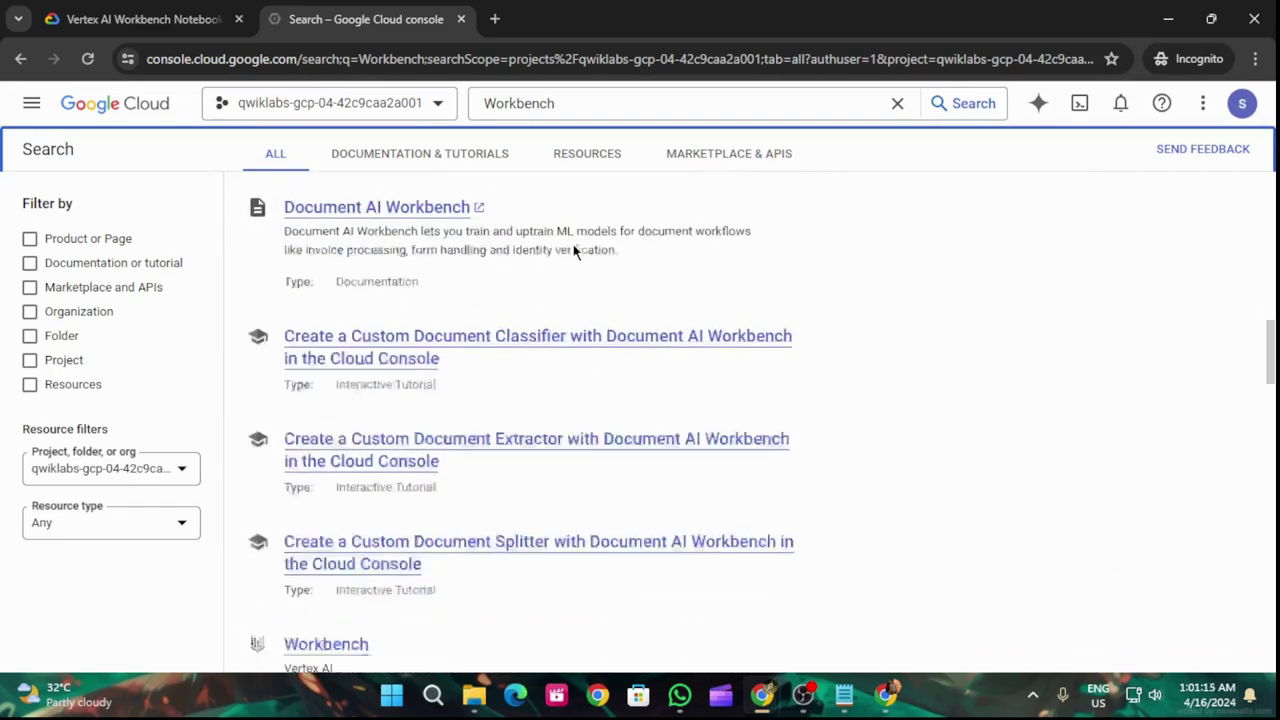
click(335, 472)
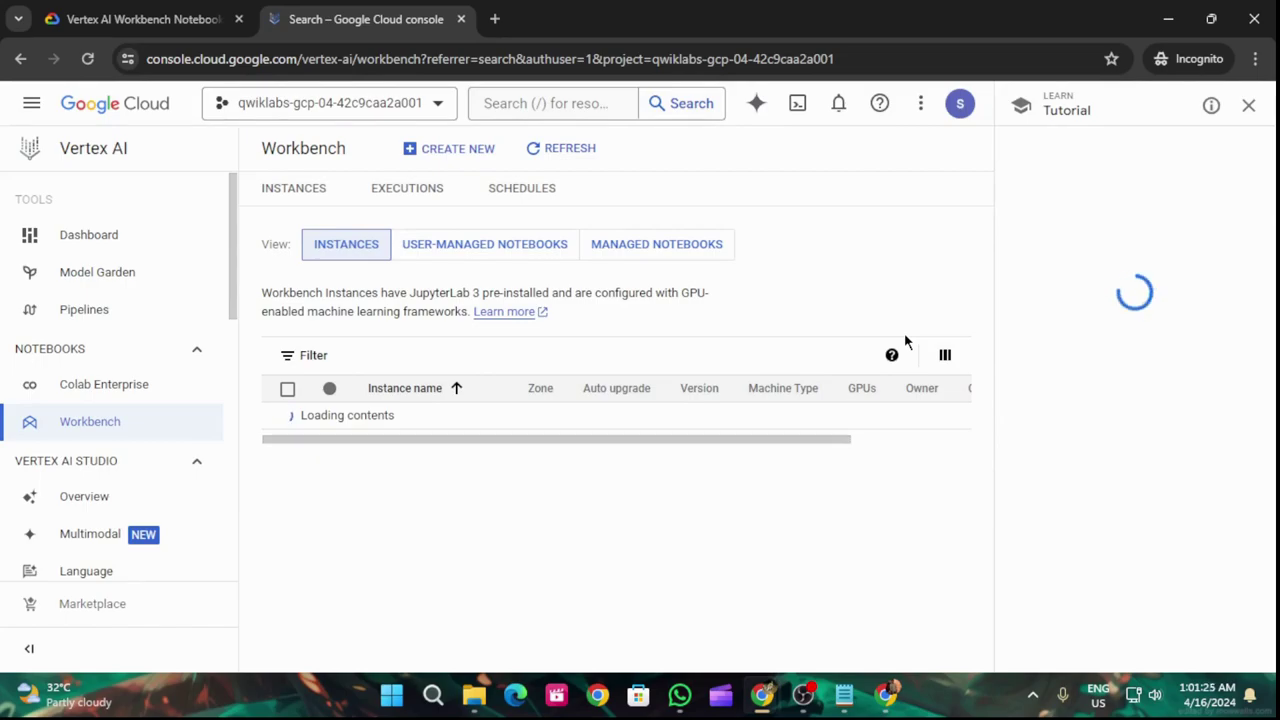
click(1248, 105)
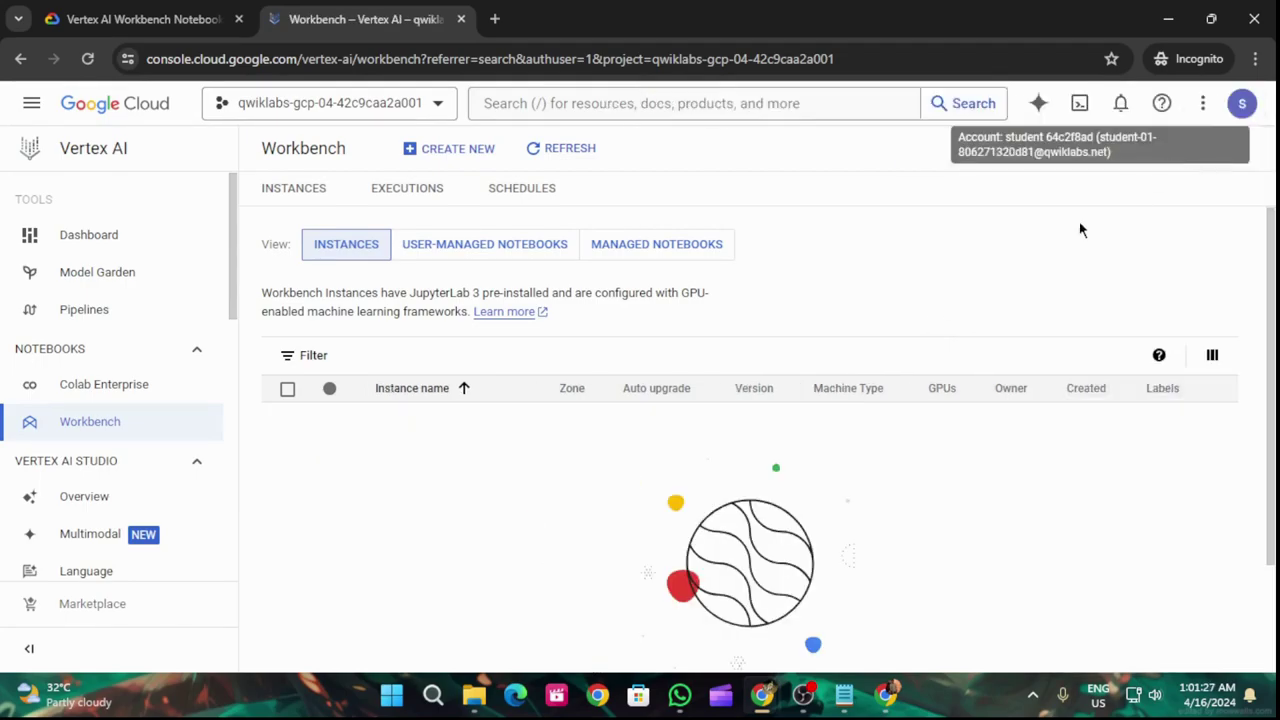
Switch to the user-managed notebooks, check the lab's region and zone requirements, and start creating a new notebook instance
click(480, 252)
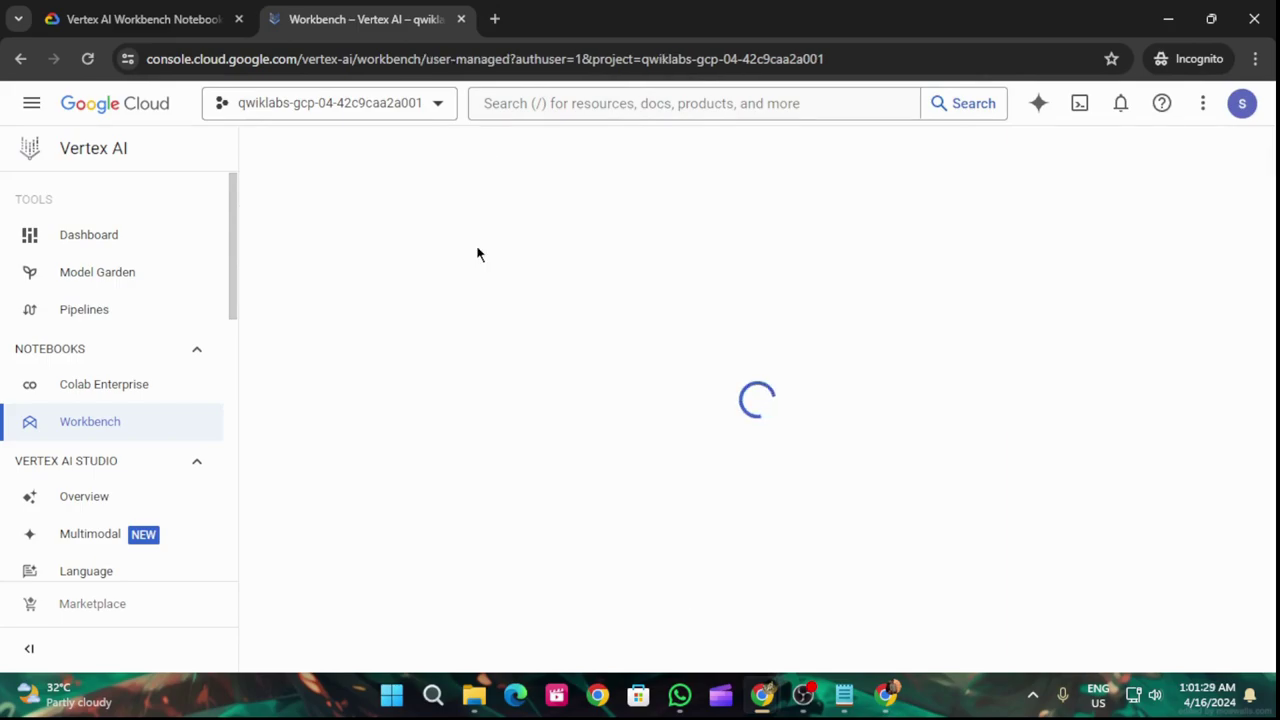
click(140, 19)
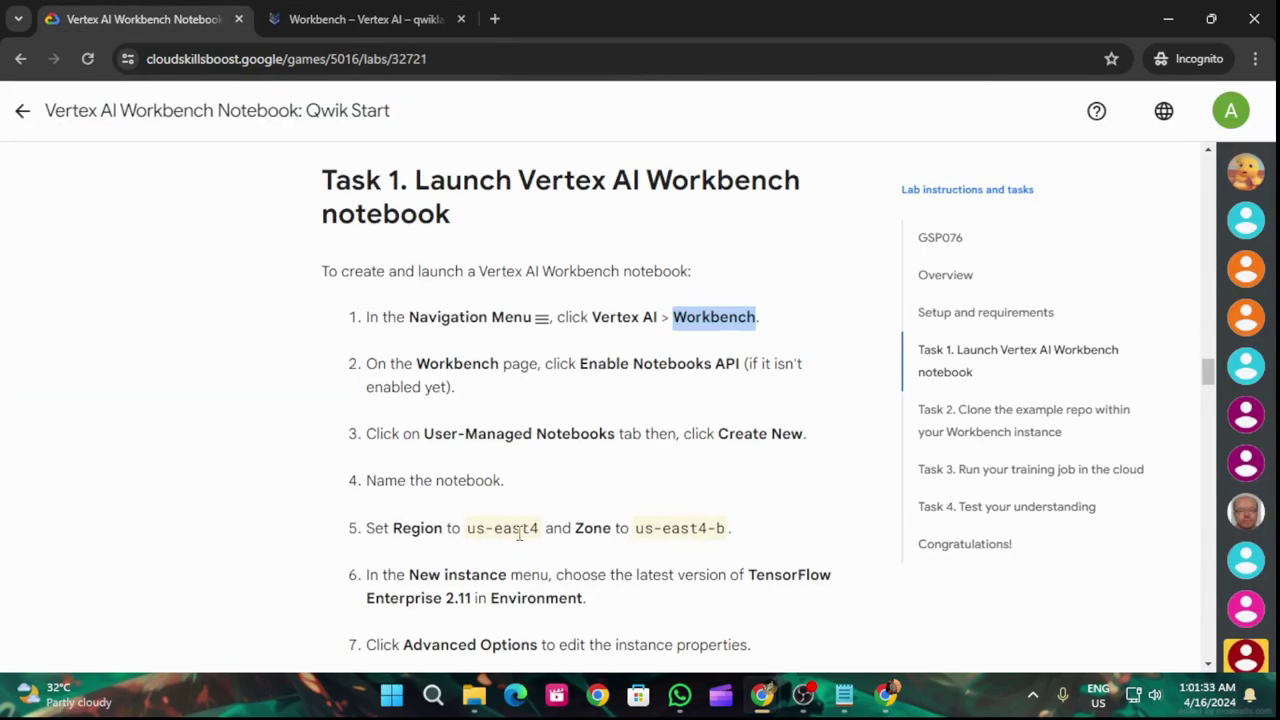
click(360, 19)
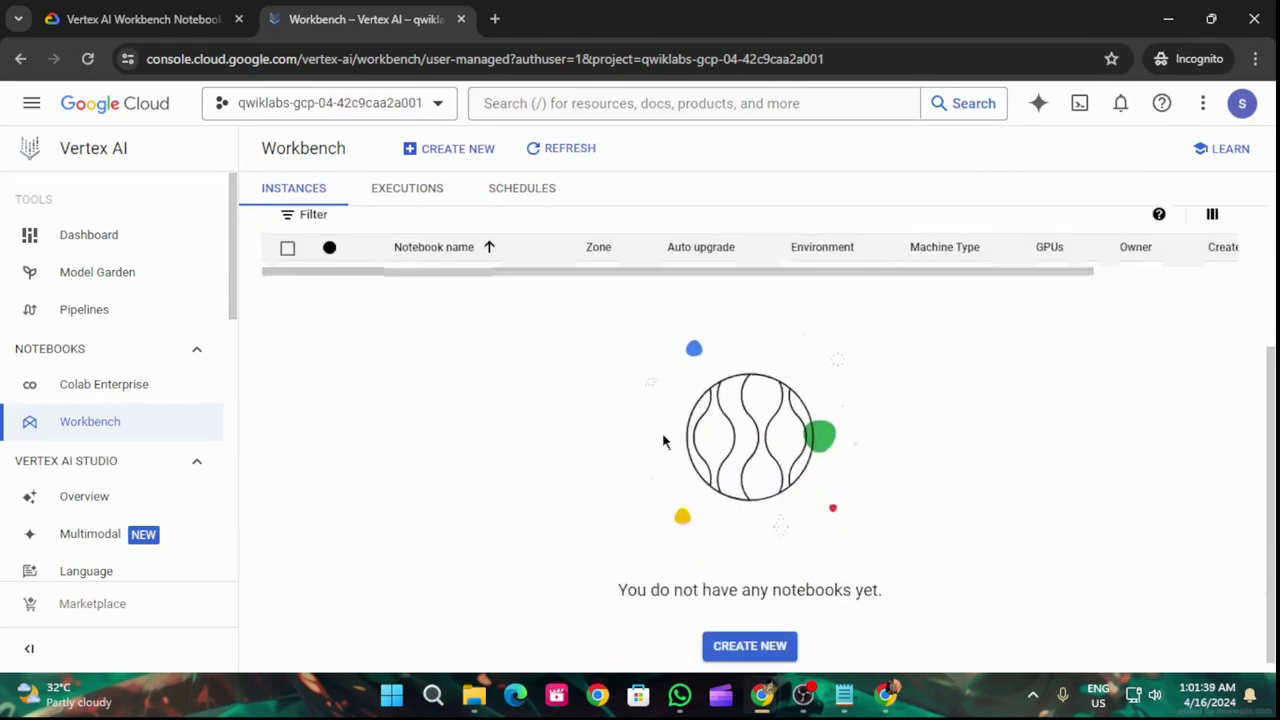
click(776, 633)
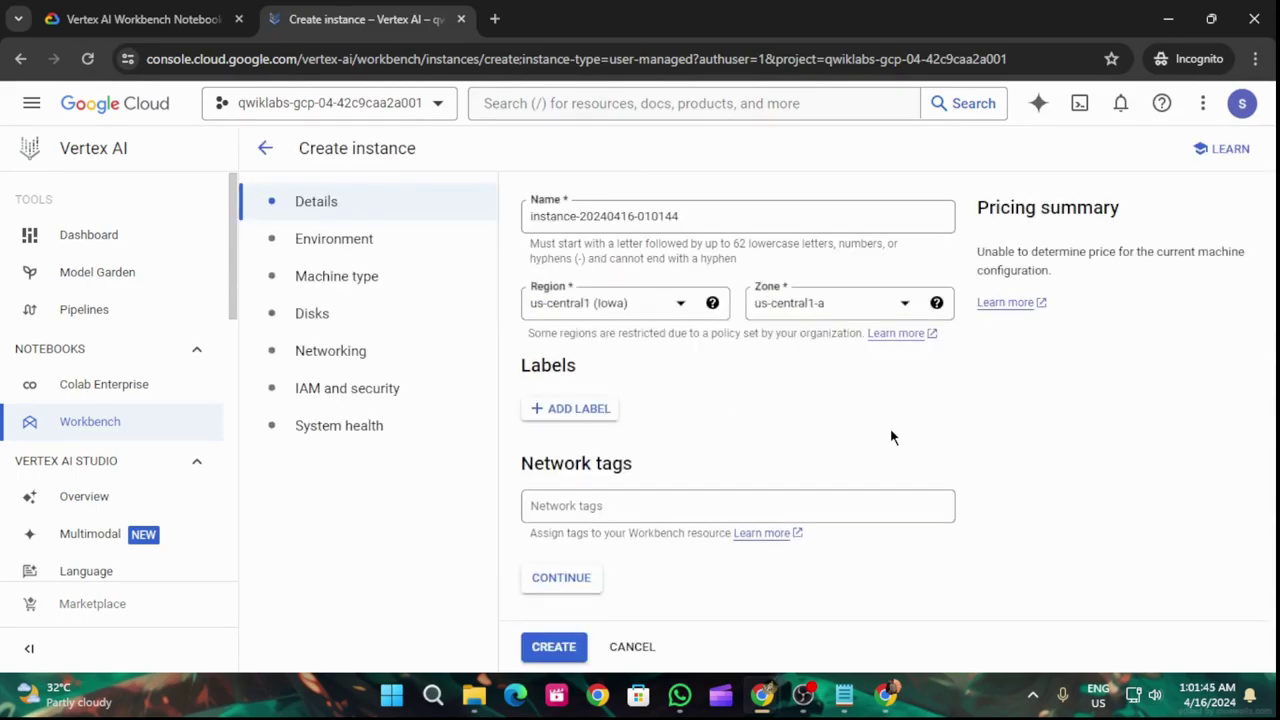
Set the instance's region to us-east4 (Northern Virginia) and its zone to us-east4-b
click(585, 306)
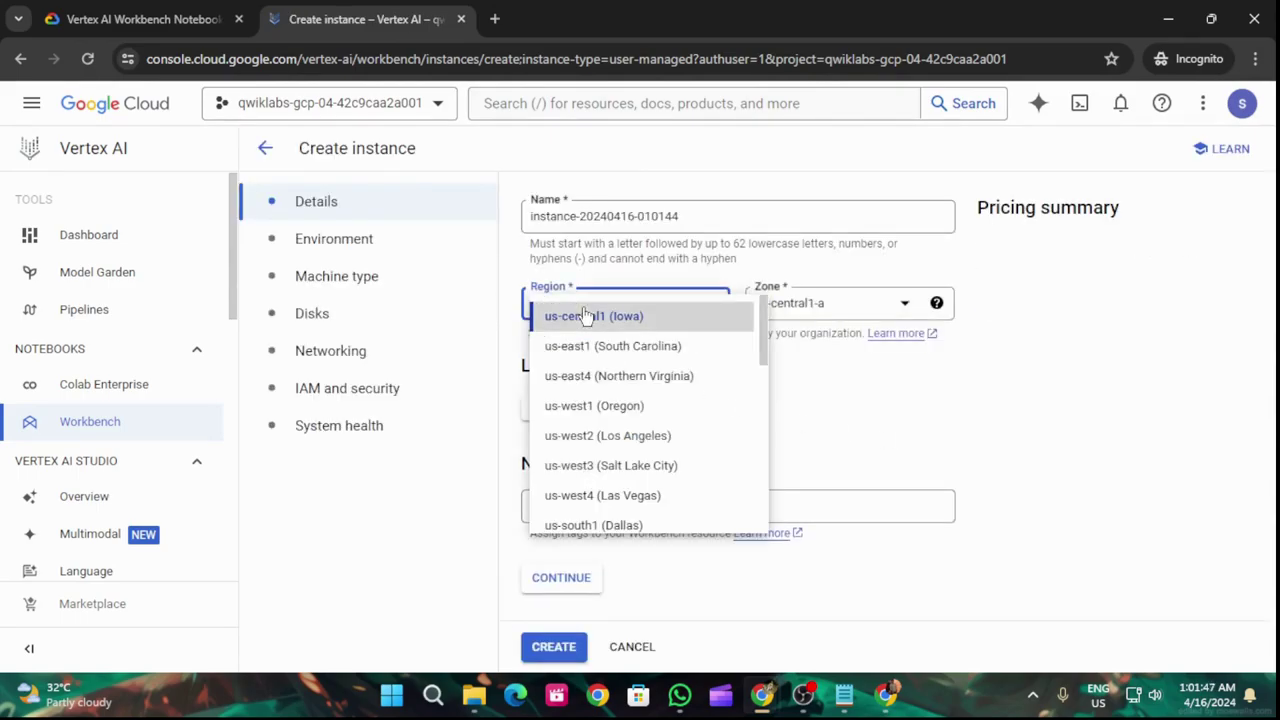
click(608, 375)
click(831, 312)
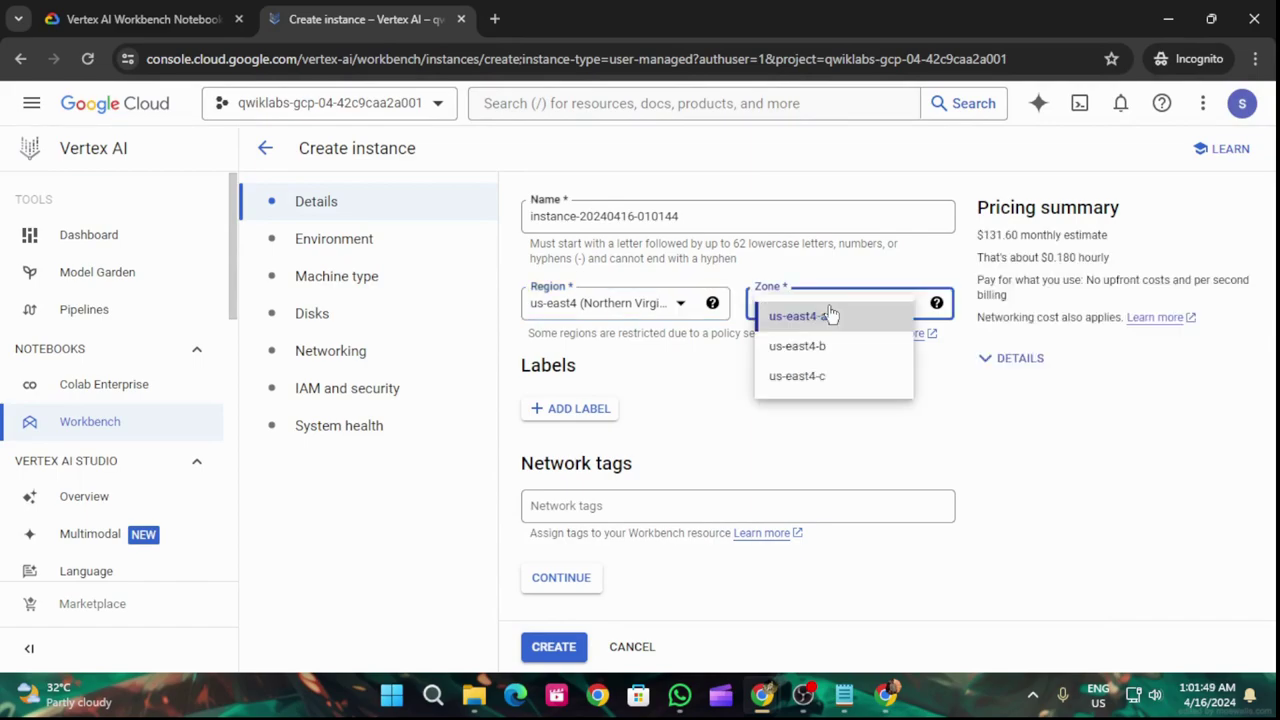
click(800, 346)
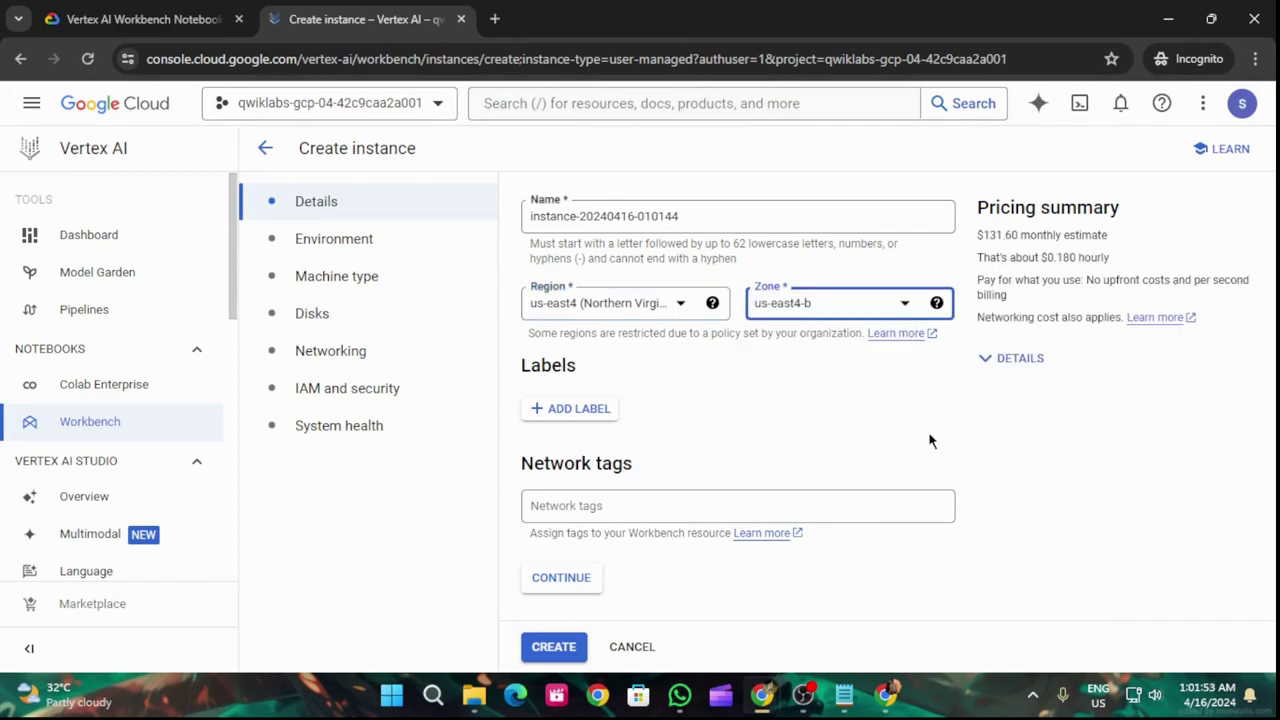
Check the required environment in the lab instructions and choose TensorFlow Enterprise 2.11 (Intel MKL-DNN/MKL) for the instance
click(578, 585)
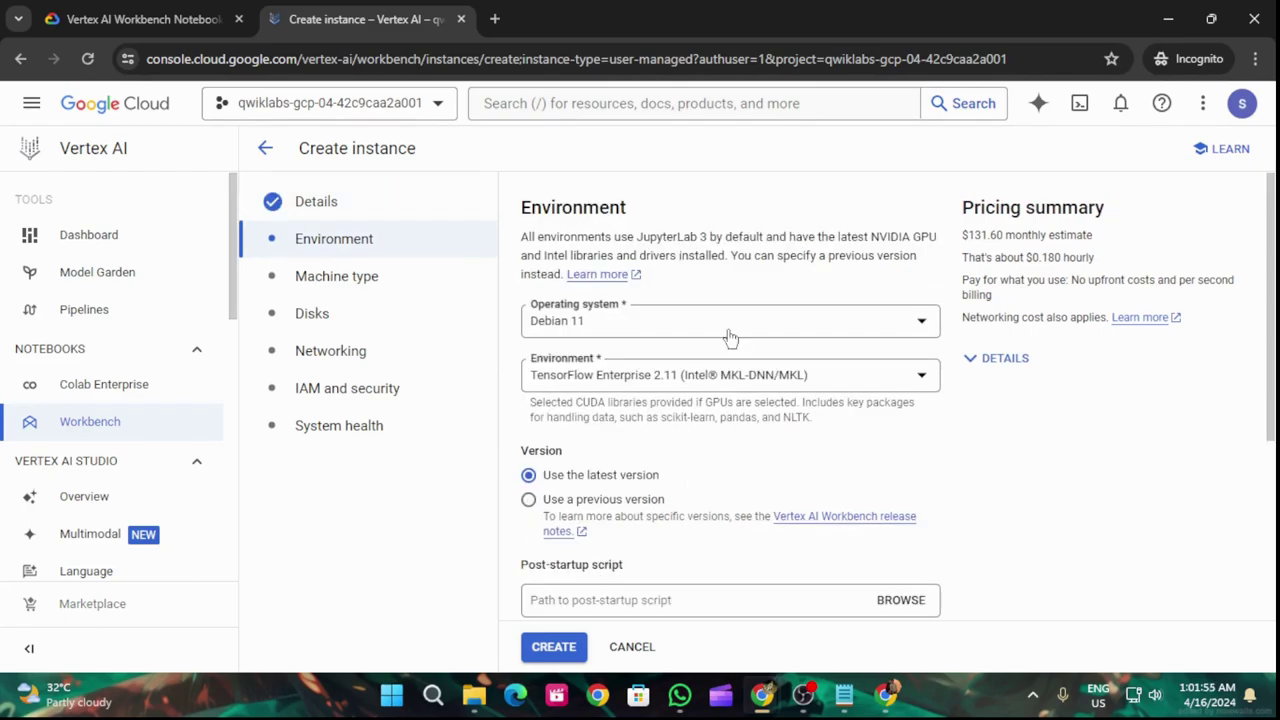
click(710, 378)
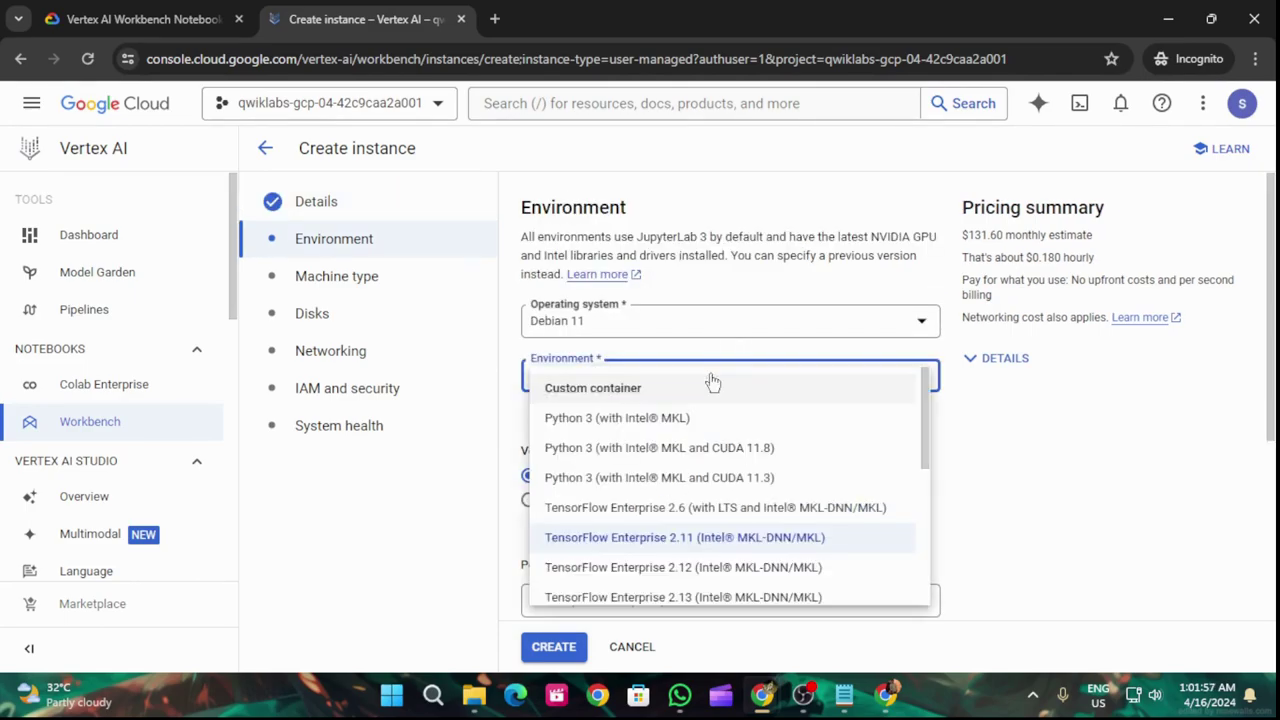
key(ctrl+shift+Tab)
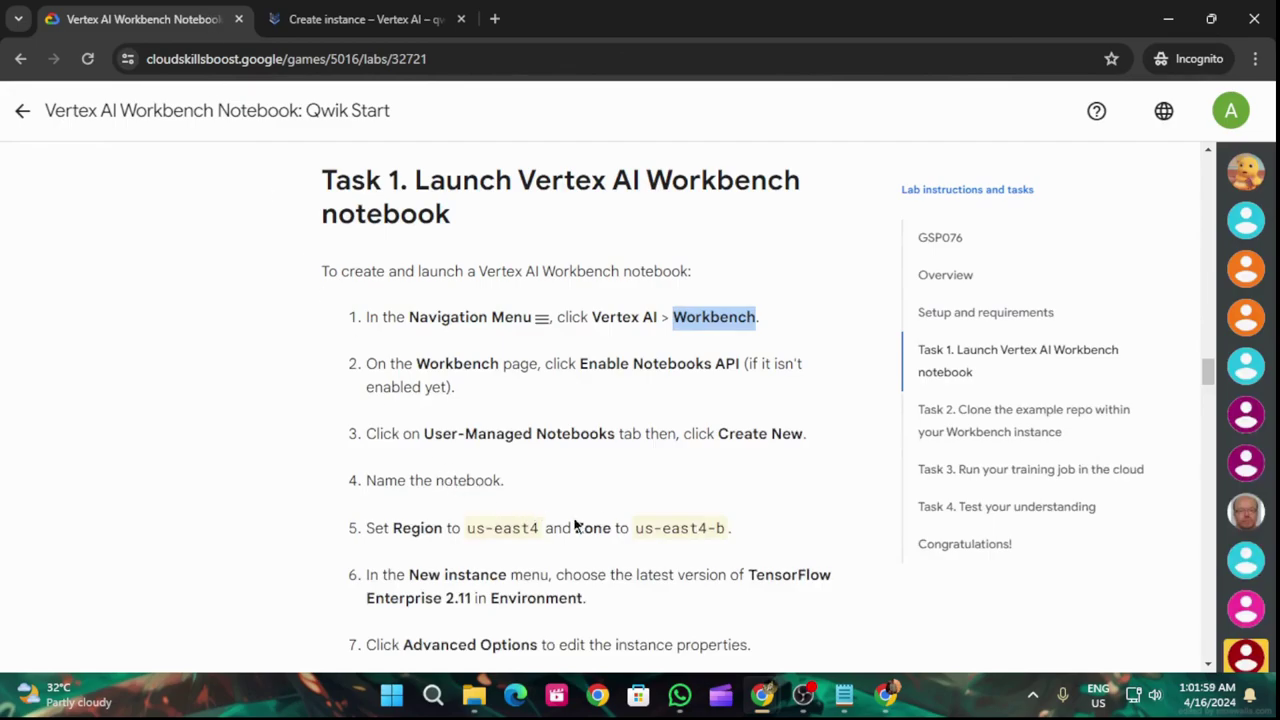
scroll(636, 510, down, 1)
scroll(638, 505, down, 2)
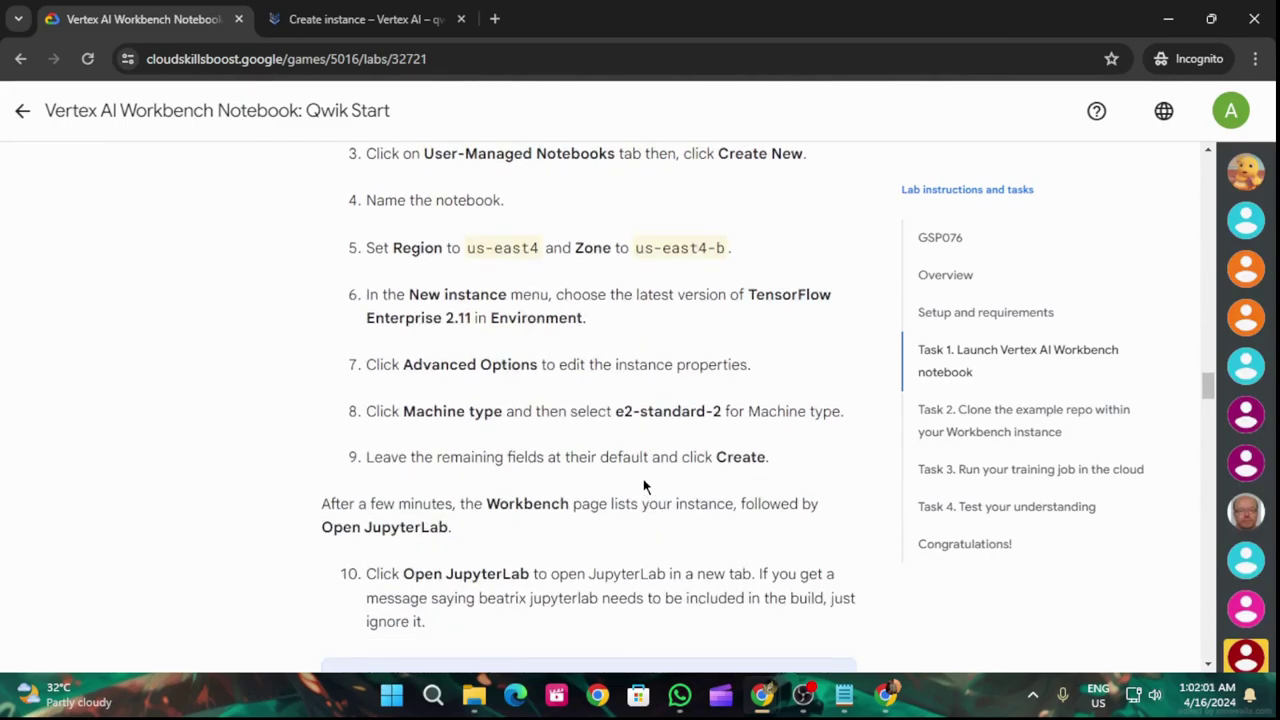
drag(446, 317, 468, 318)
click(424, 30)
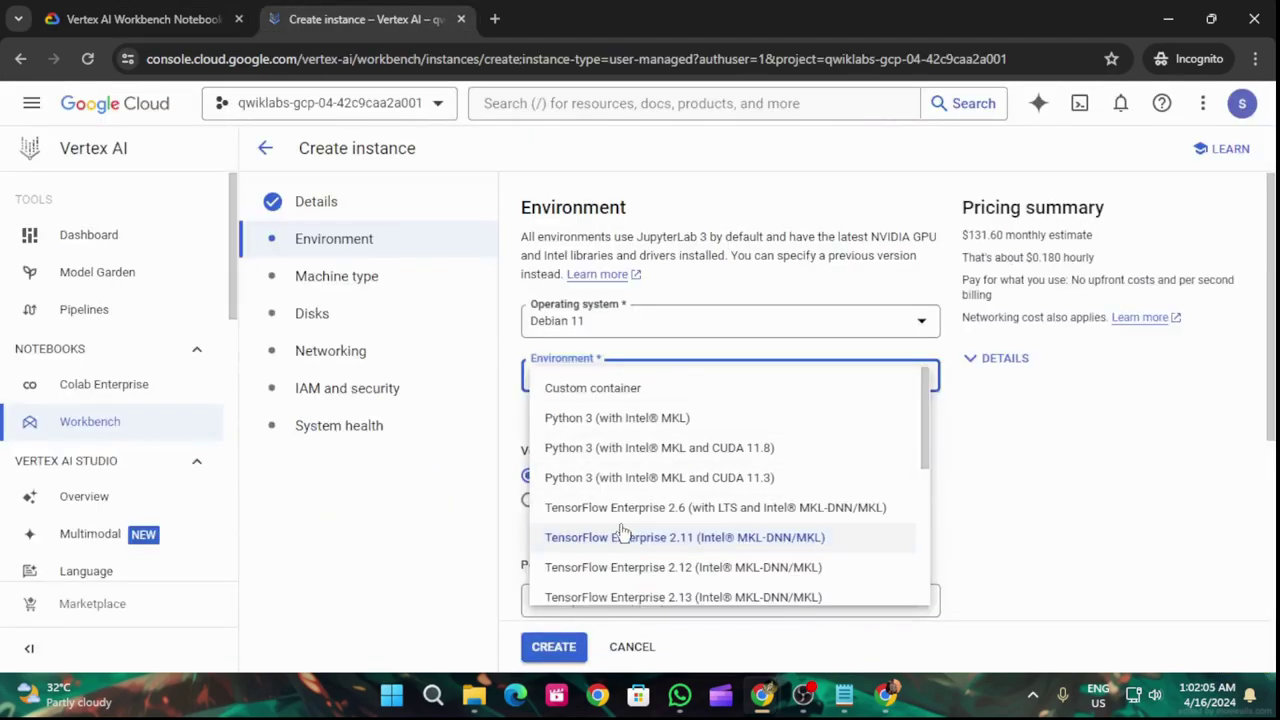
click(700, 540)
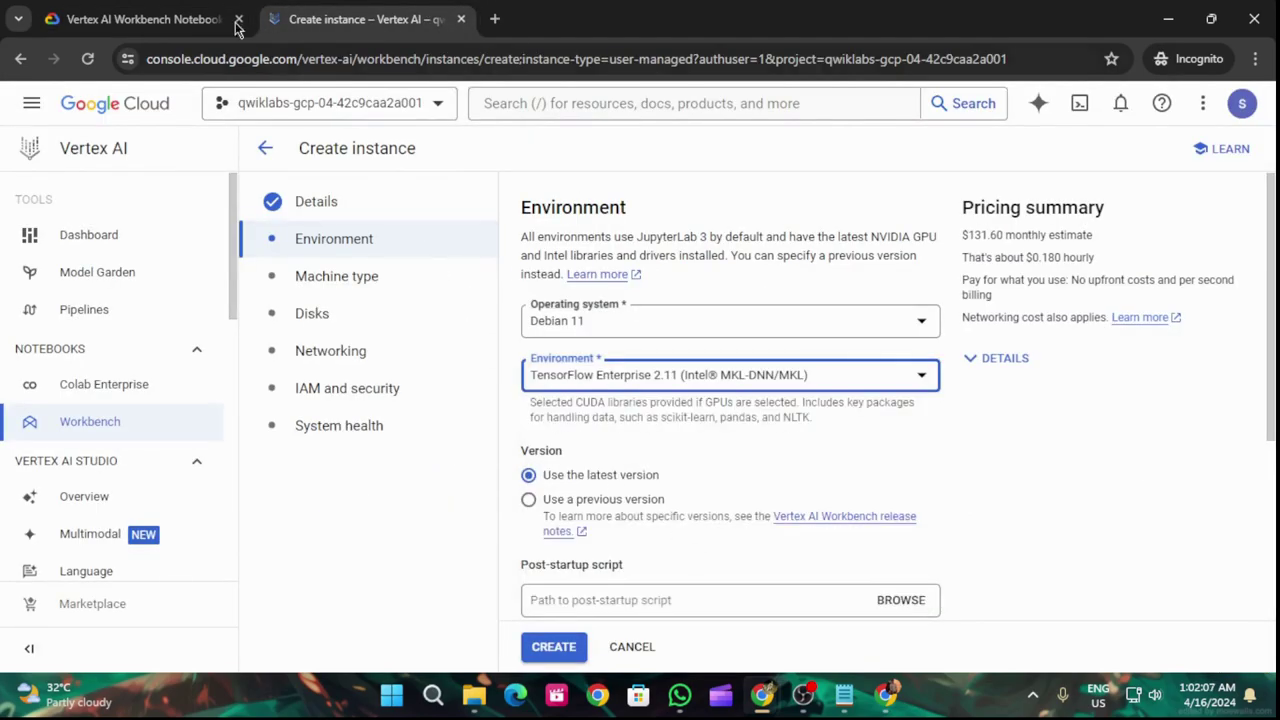
Check the lab's machine requirement and set the instance's machine type to e2-standard-2
click(168, 12)
click(345, 14)
click(18, 18)
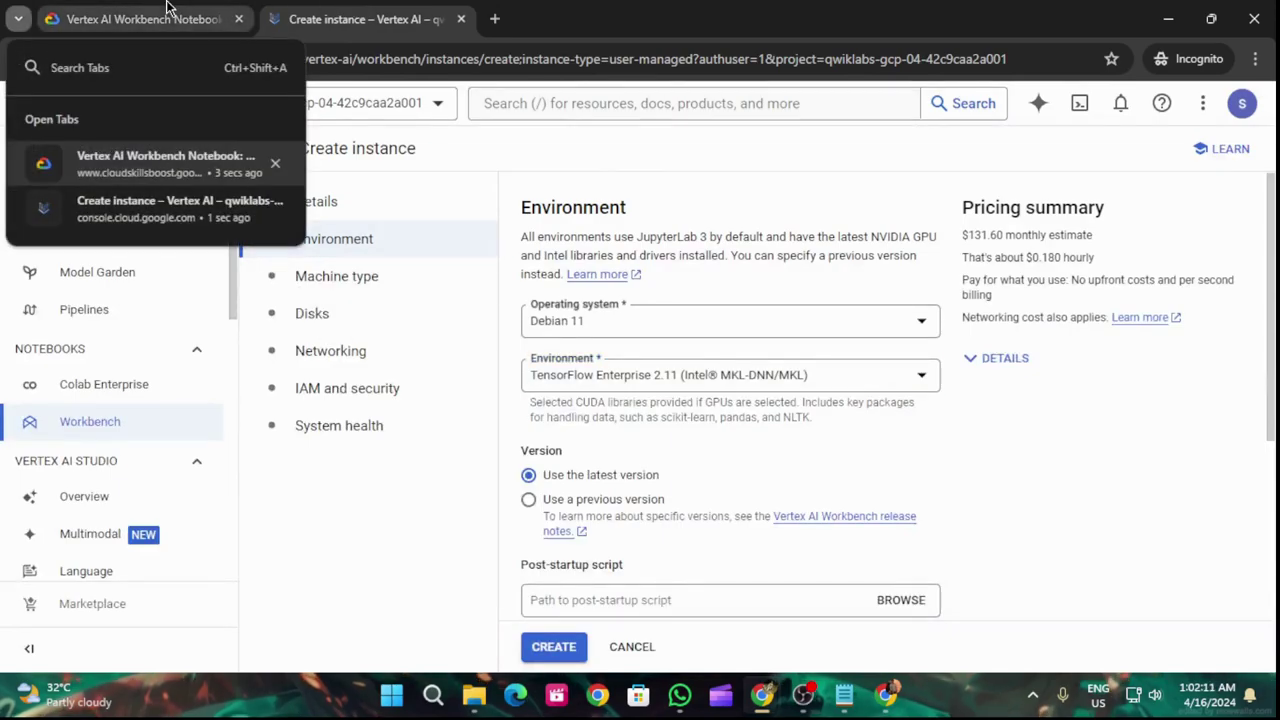
click(140, 18)
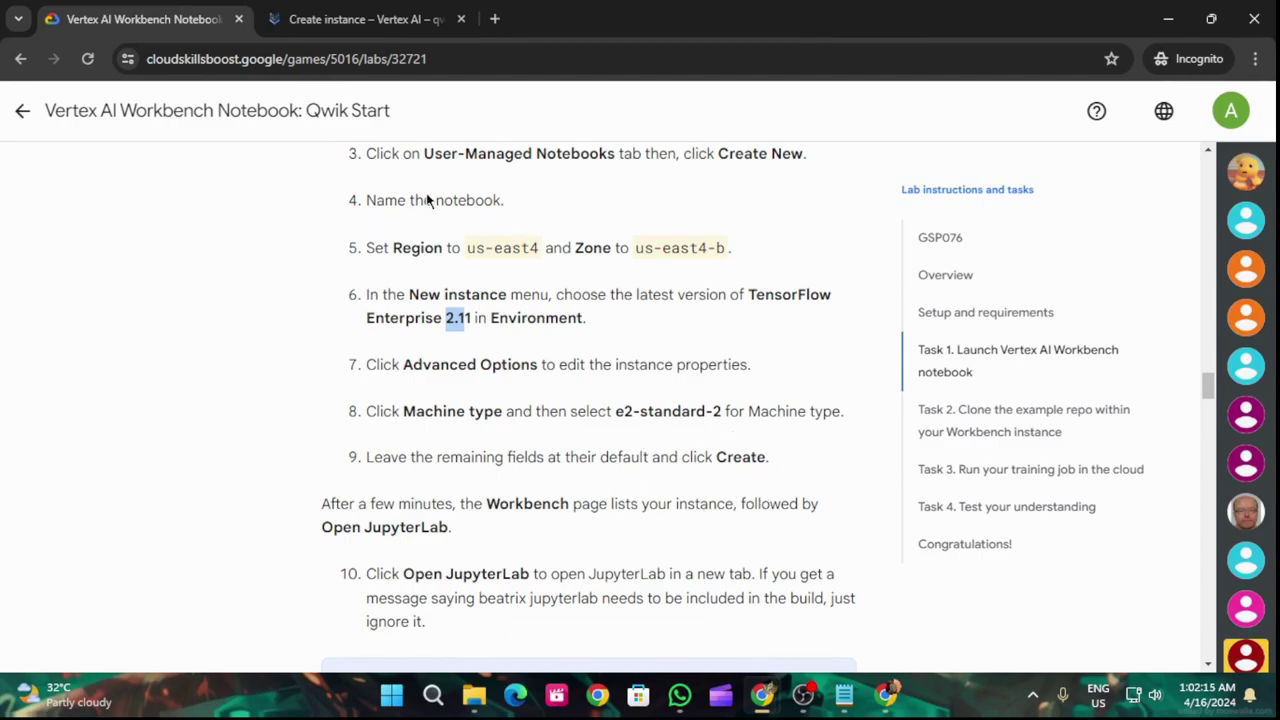
key(ctrl+Tab)
scroll(714, 450, down, 3)
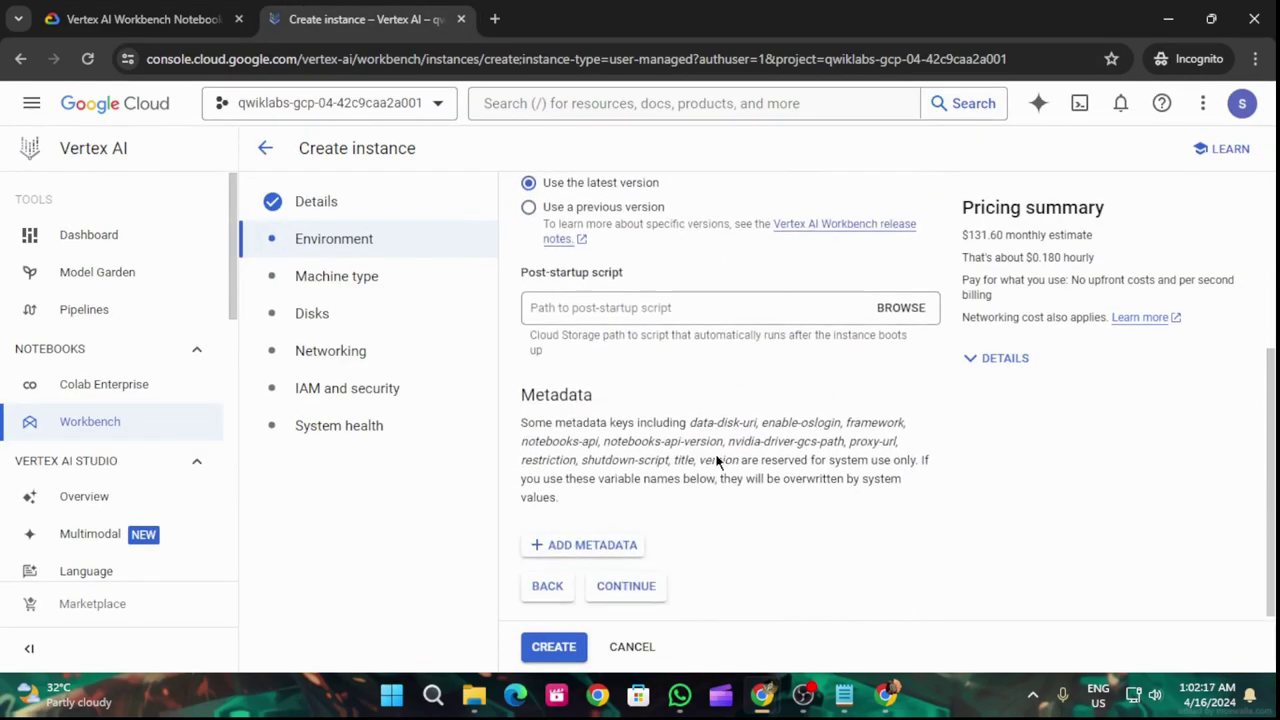
click(664, 584)
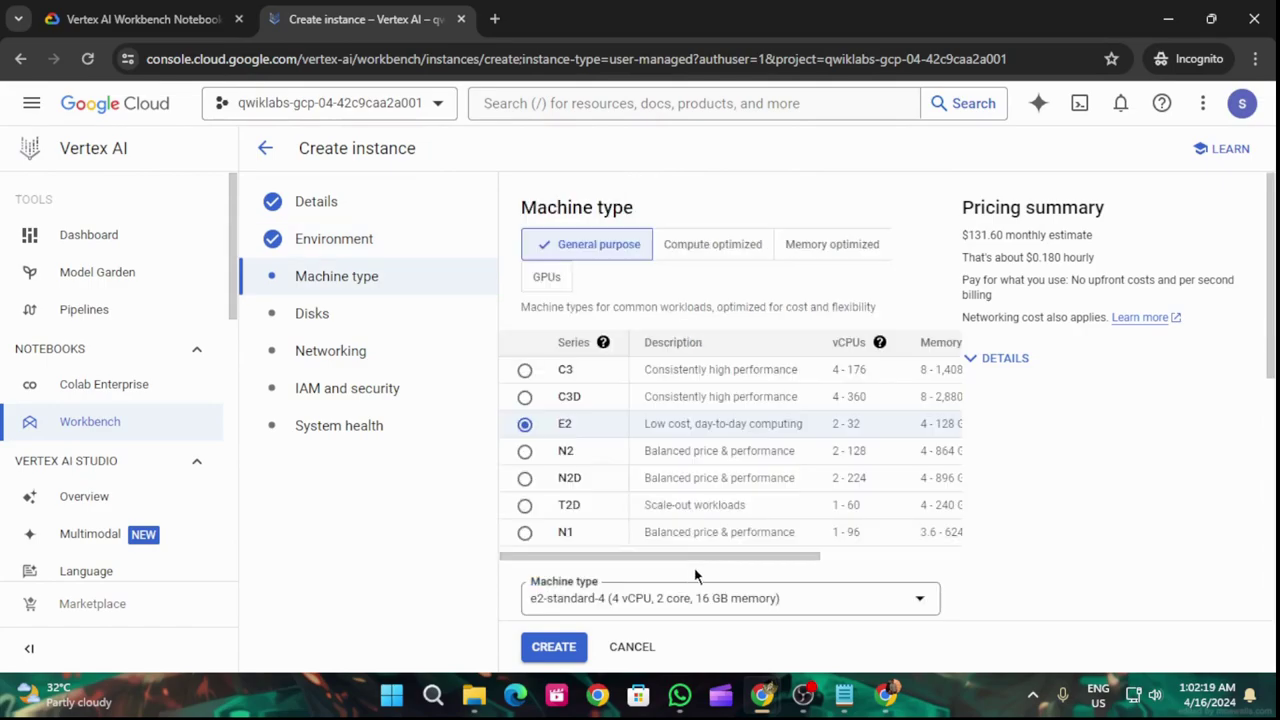
scroll(648, 440, down, 2)
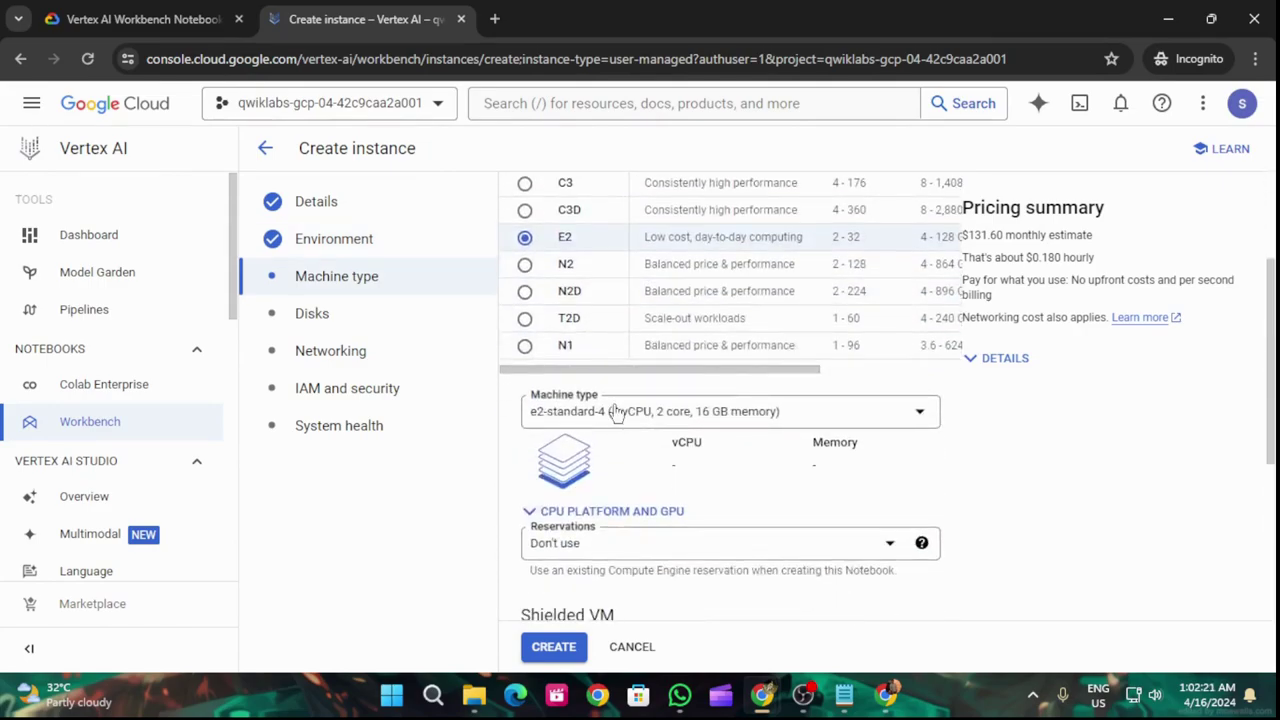
click(616, 412)
click(632, 458)
scroll(632, 458, down, 3)
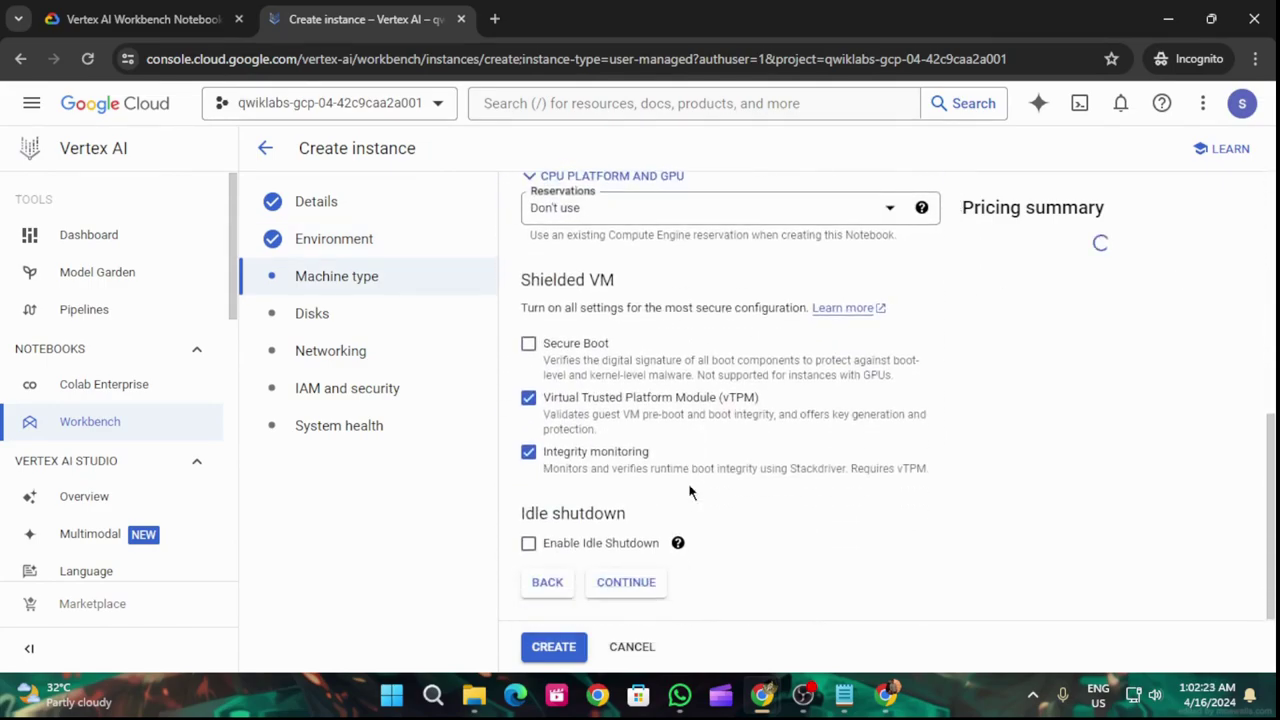
Review the remaining Task 1 instructions and create the notebook instance with all other settings at their defaults
click(140, 19)
scroll(545, 402, down, 4)
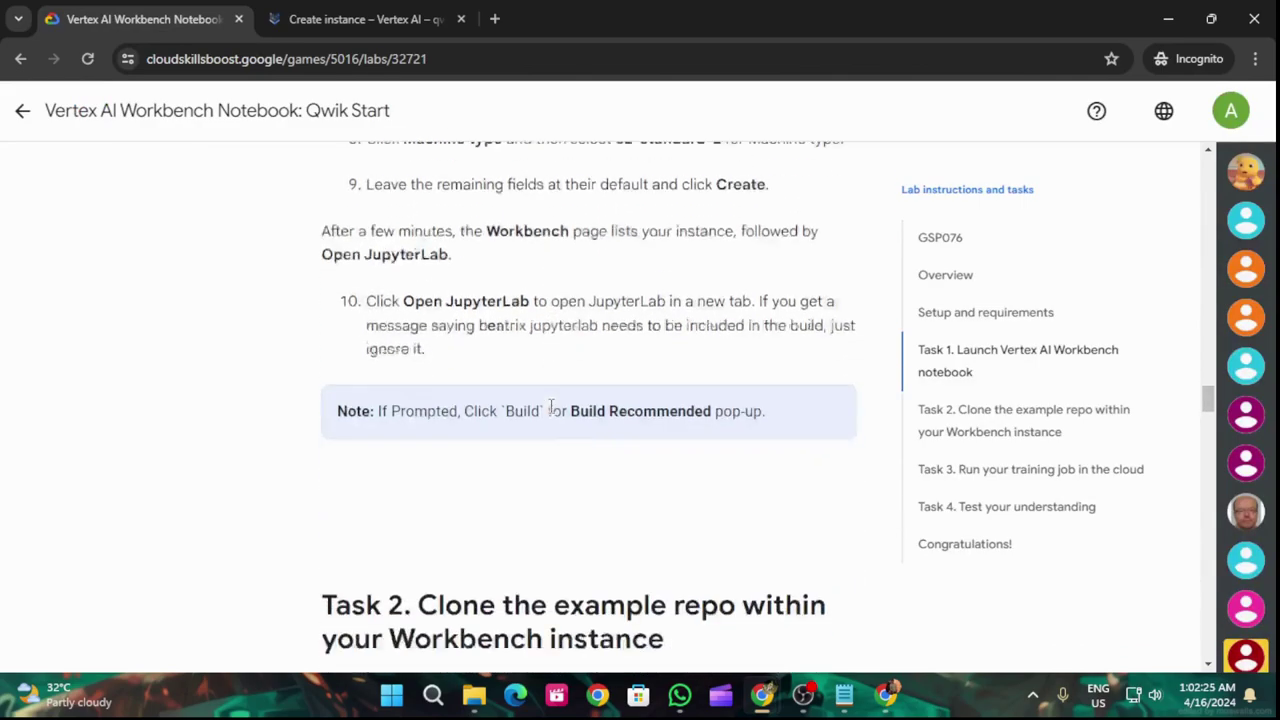
key(ctrl+Tab)
click(567, 644)
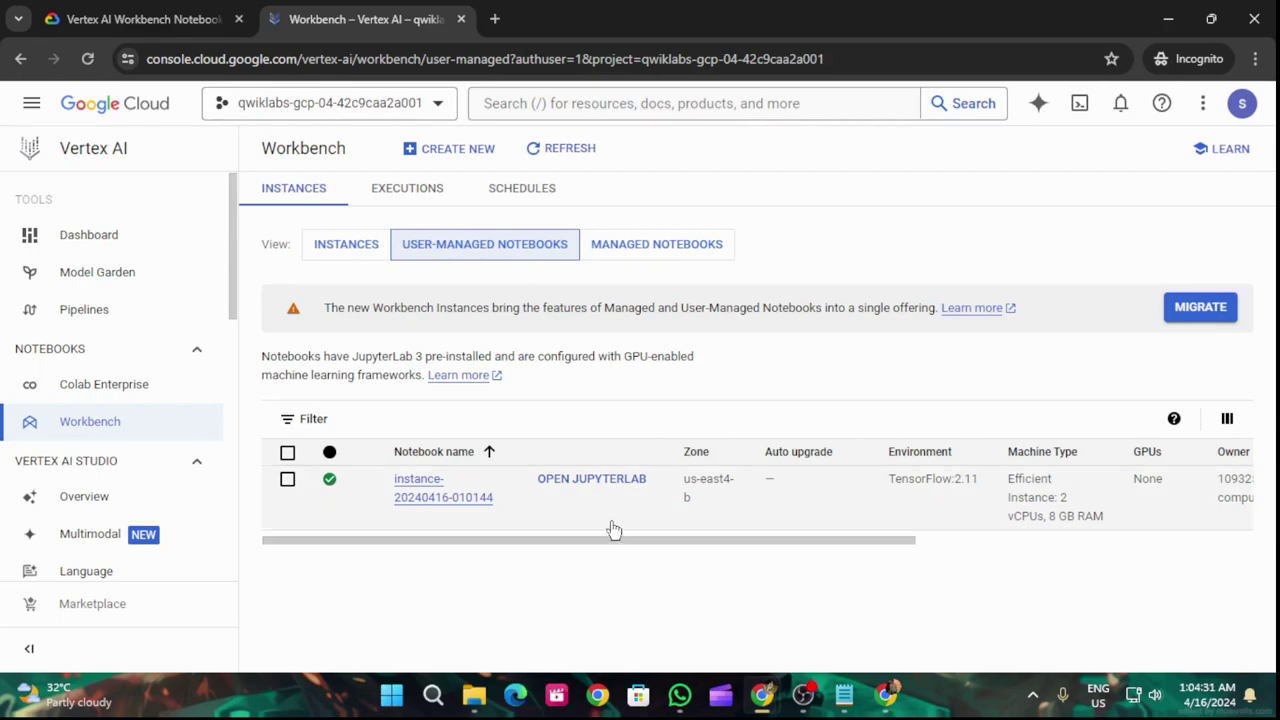
Open JupyterLab for the new notebook instance and copy the training-data-analyst git clone command from Task 2 of the lab instructions
click(572, 484)
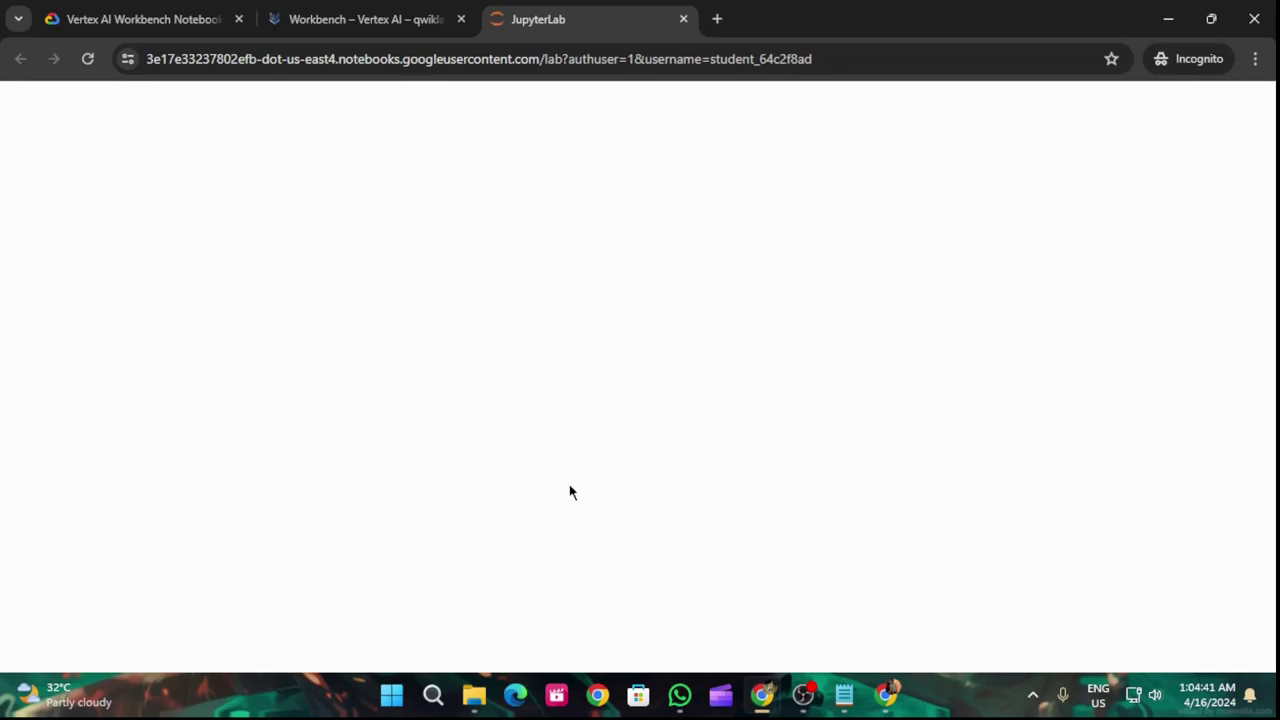
click(147, 14)
scroll(558, 360, down, 4)
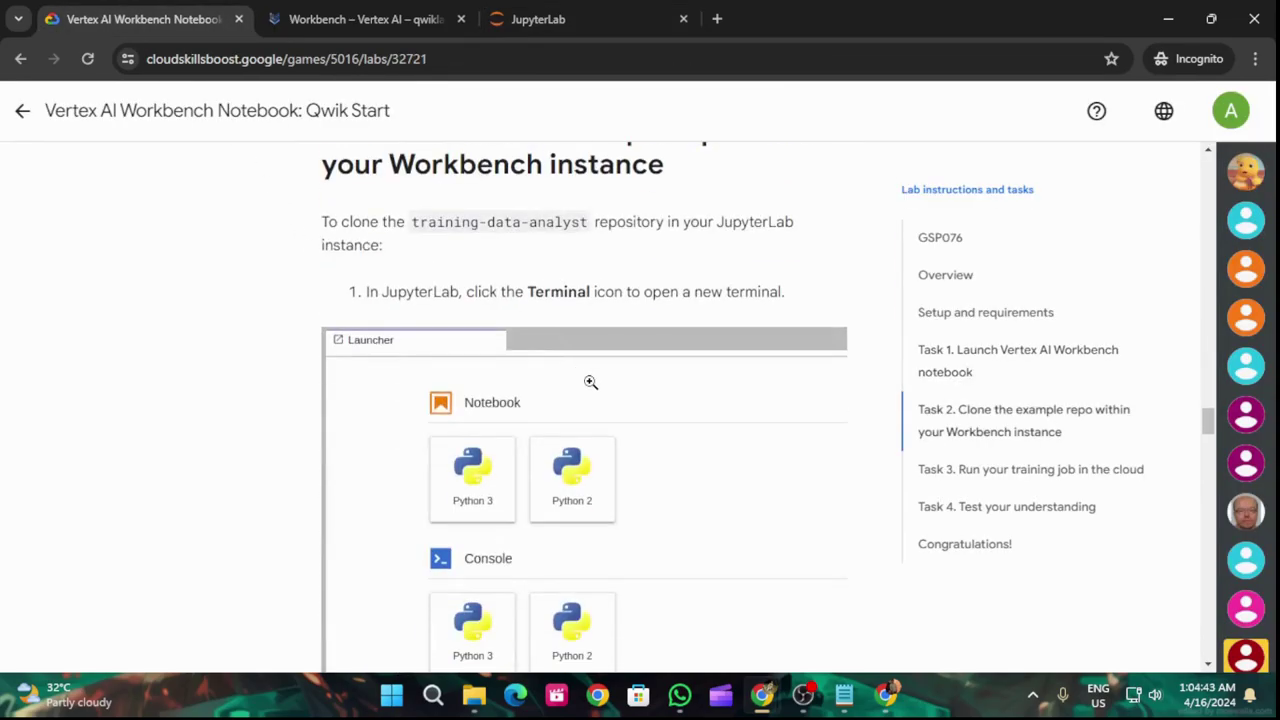
scroll(594, 390, down, 5)
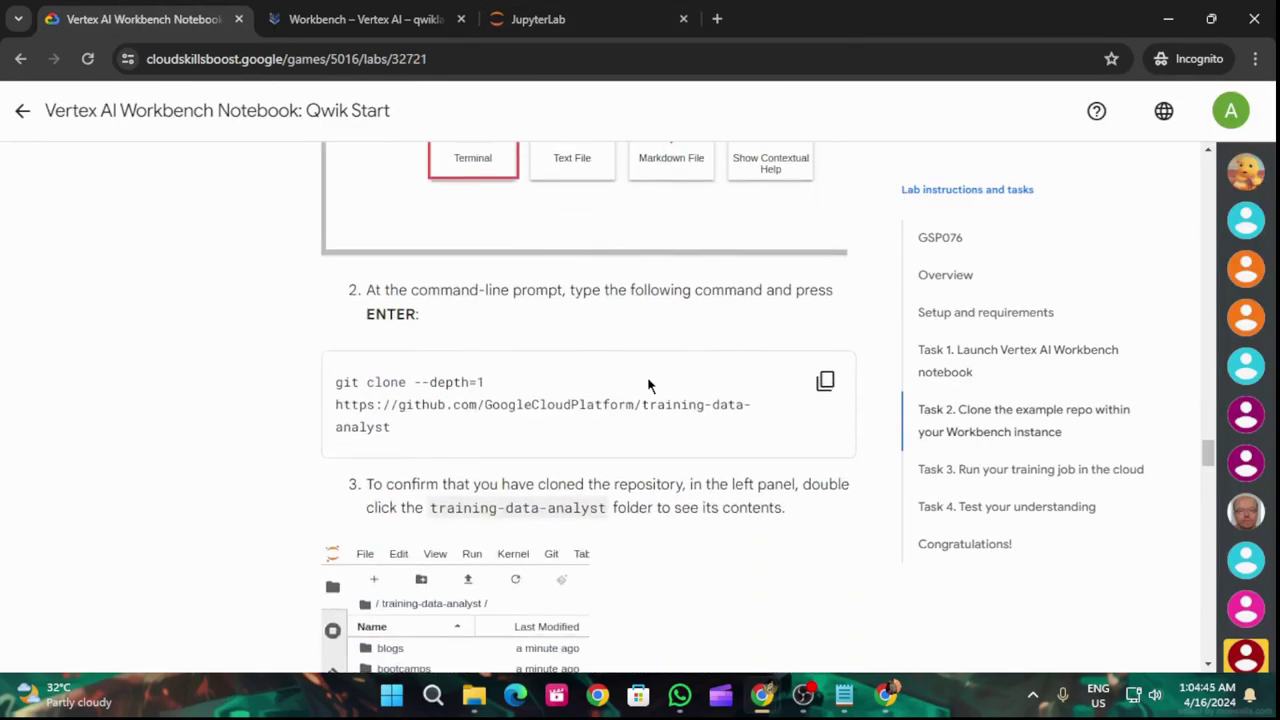
scroll(655, 382, up, 2)
scroll(665, 380, down, 2)
click(838, 388)
Read the lab's steps for navigating to the example notebook and open a new terminal in JupyterLab
scroll(799, 427, down, 5)
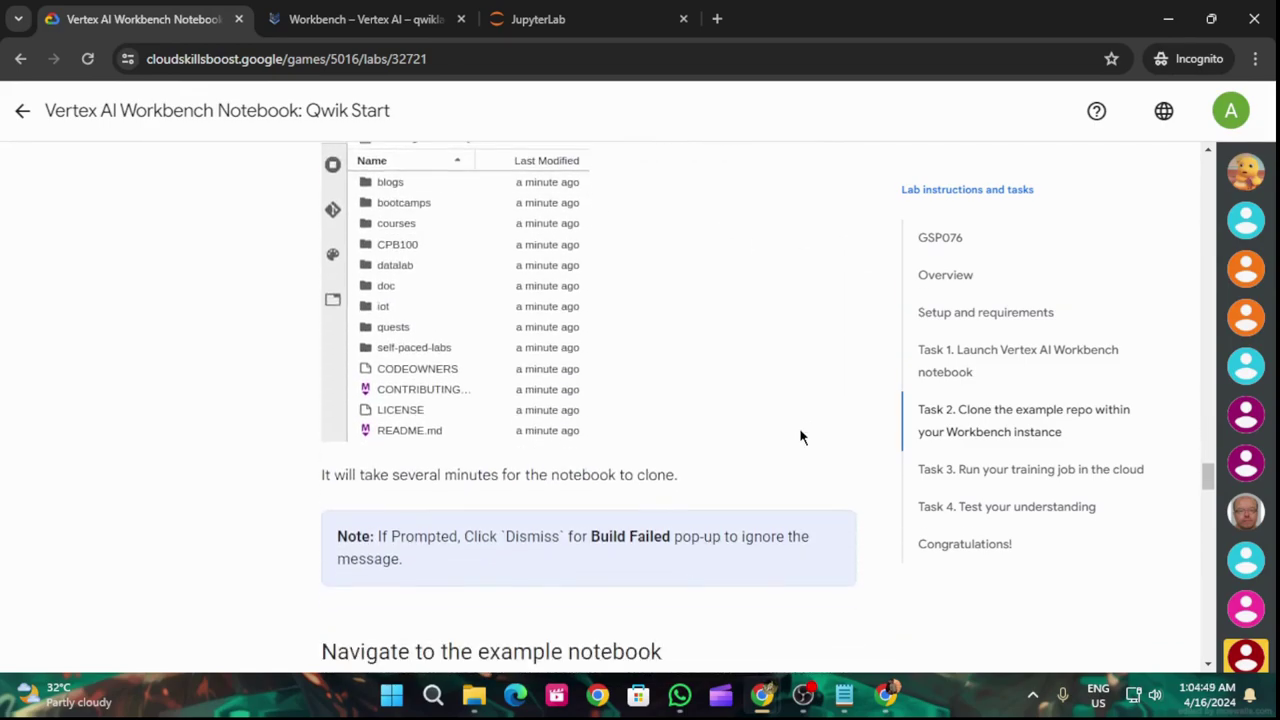
scroll(799, 427, down, 2)
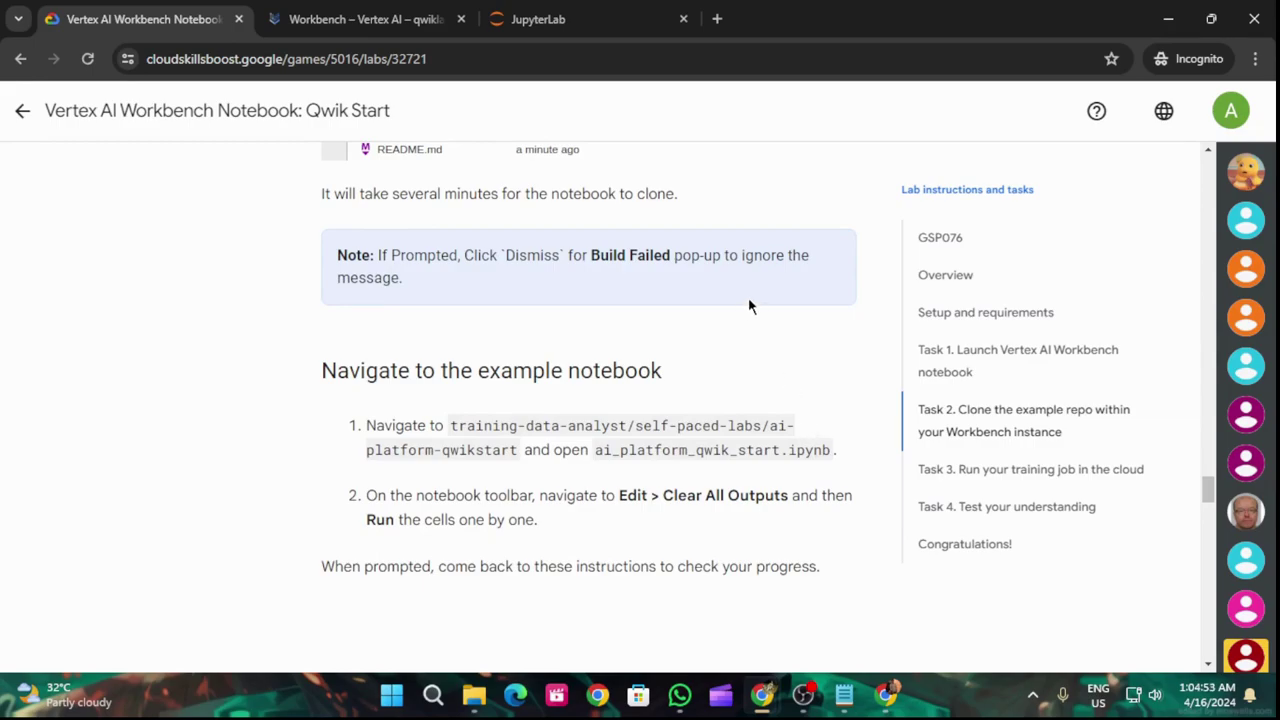
click(517, 10)
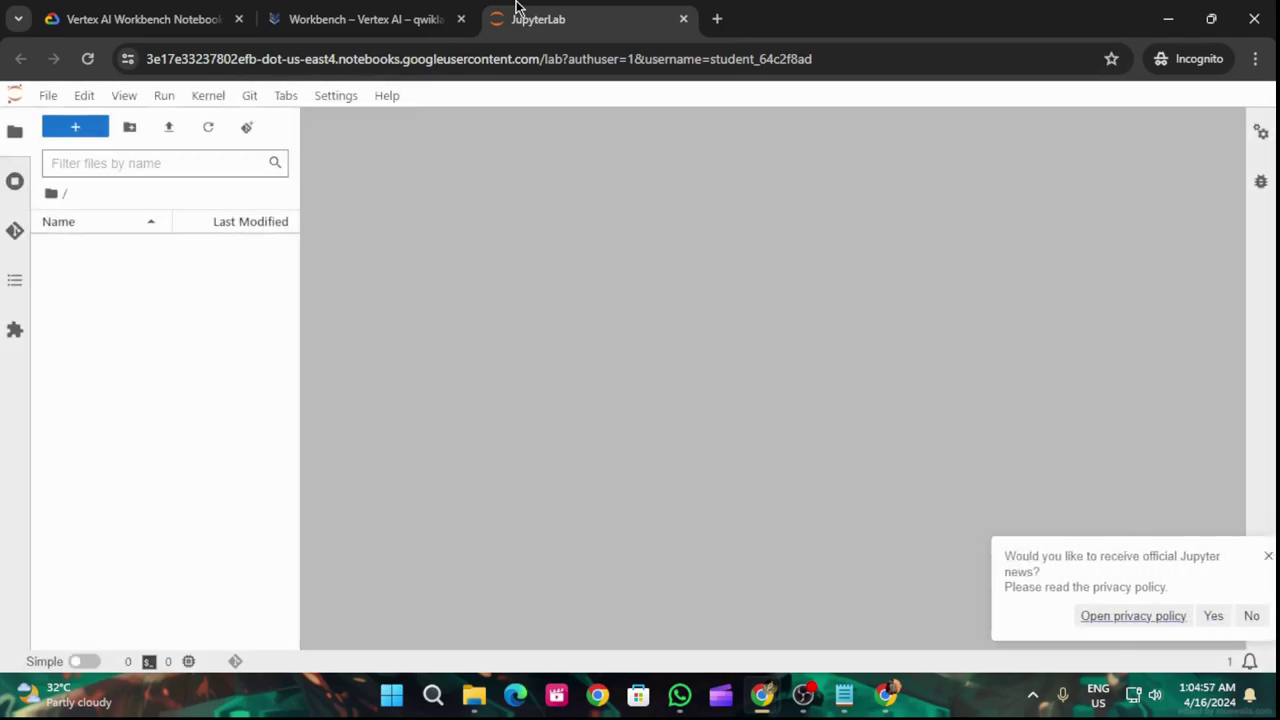
scroll(569, 420, down, 1)
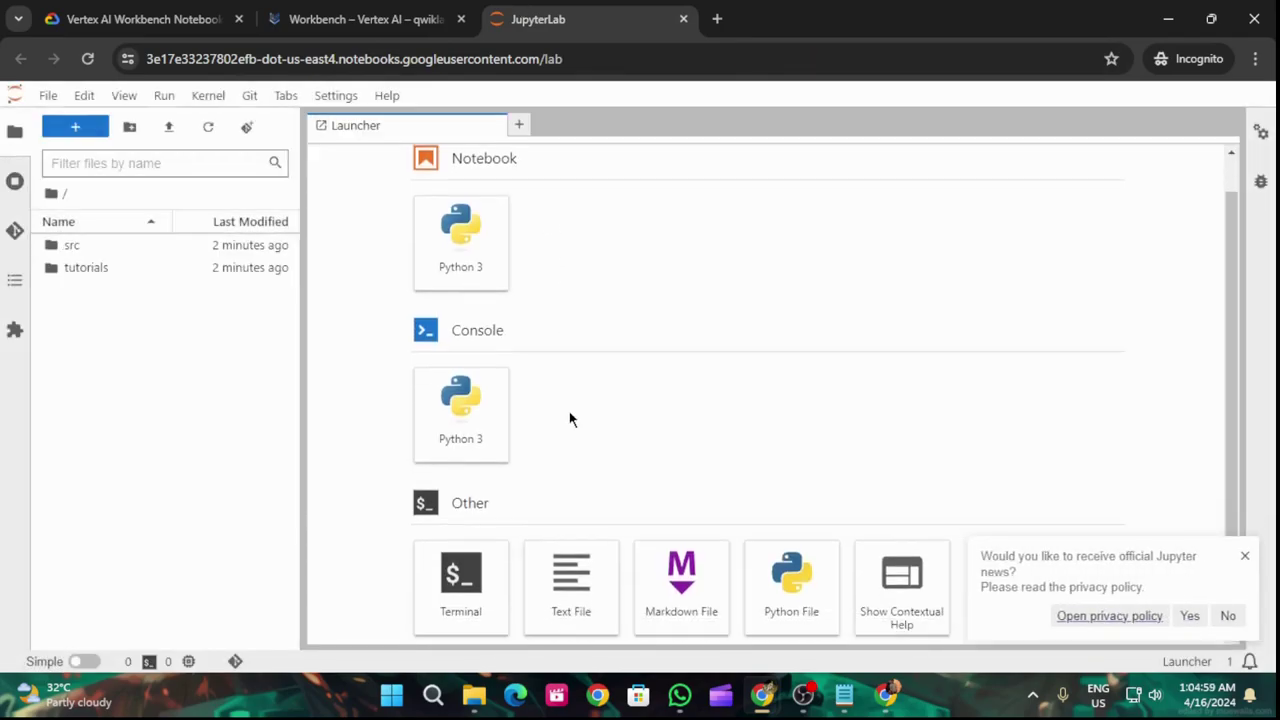
click(461, 575)
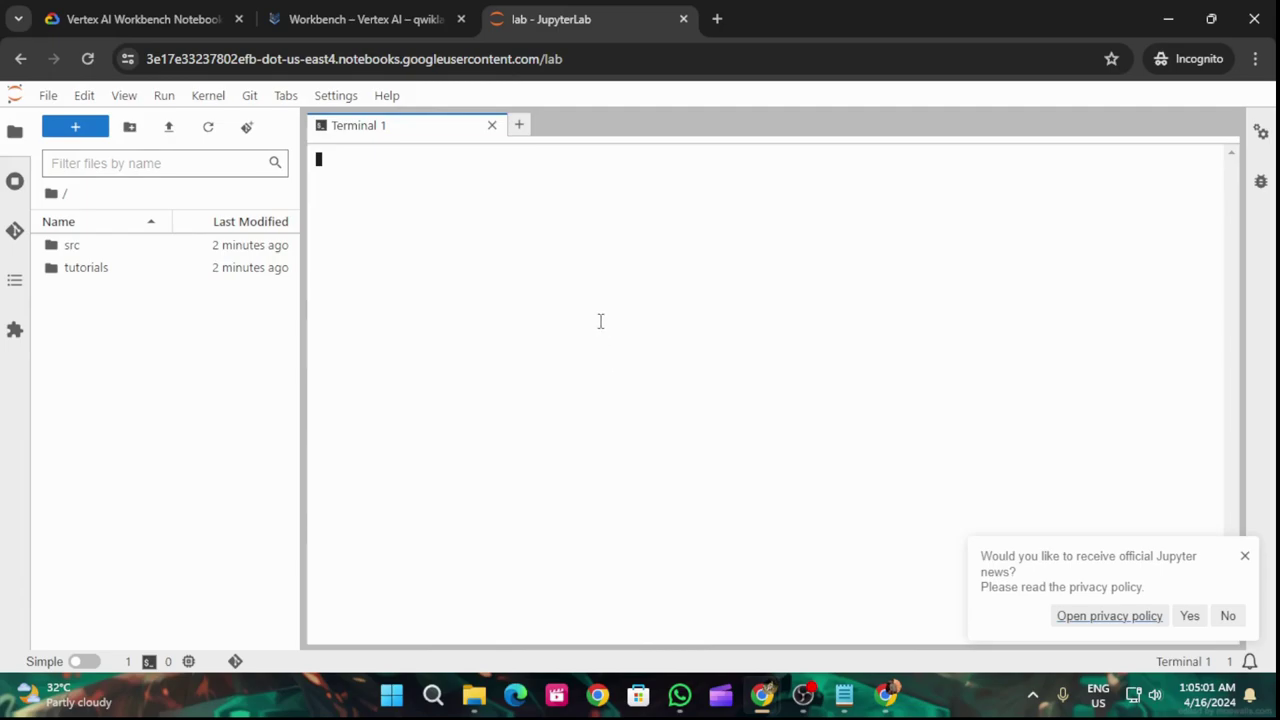
click(365, 19)
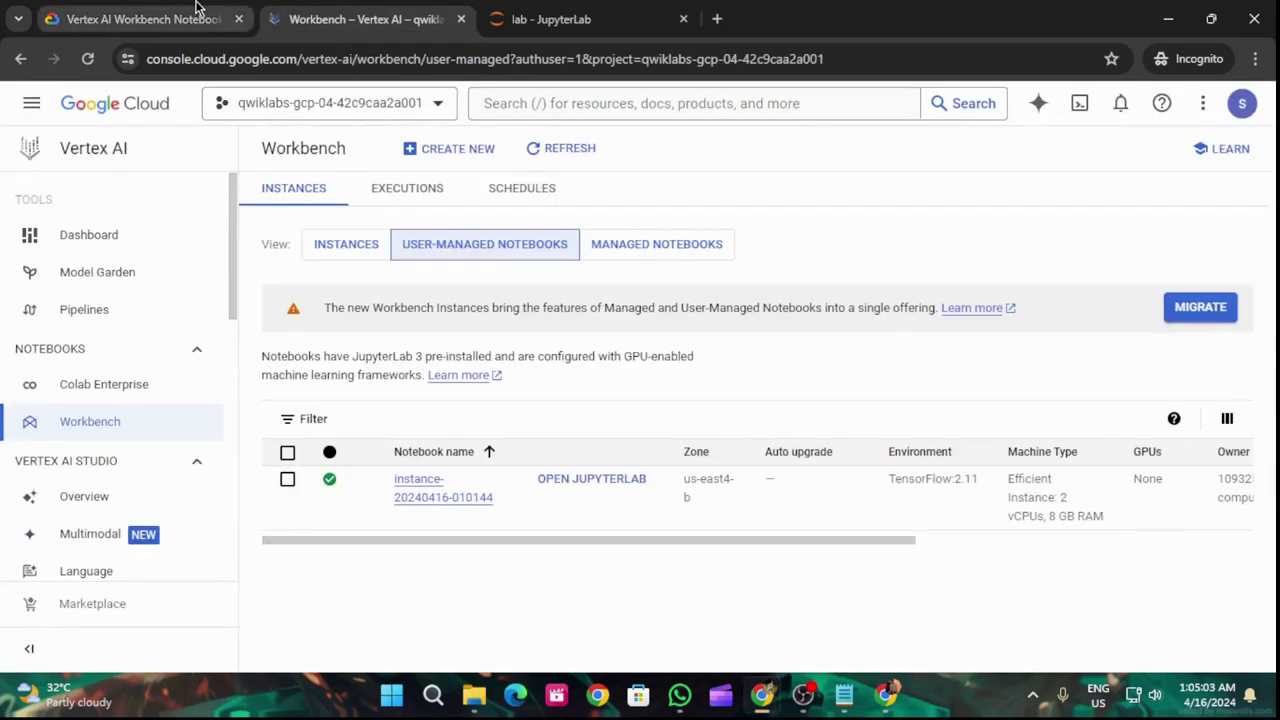
click(145, 19)
scroll(430, 462, up, 5)
scroll(438, 460, up, 7)
scroll(440, 458, down, 4)
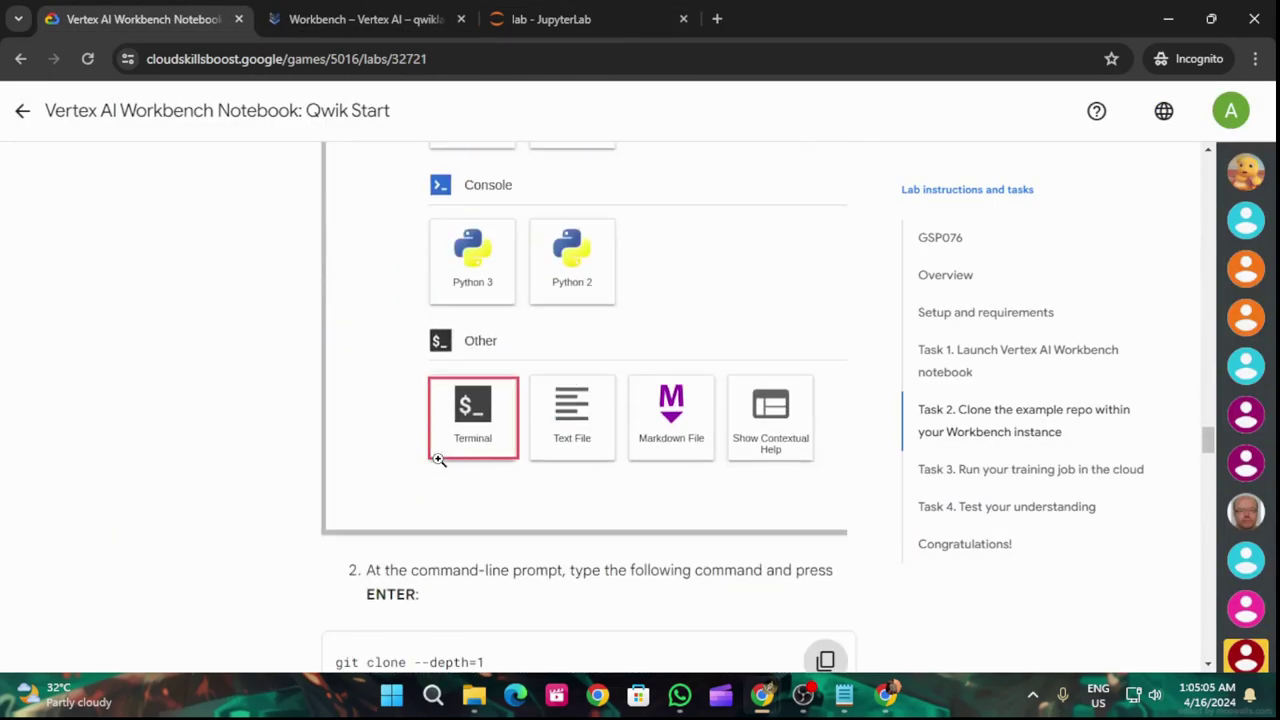
click(540, 19)
click(633, 172)
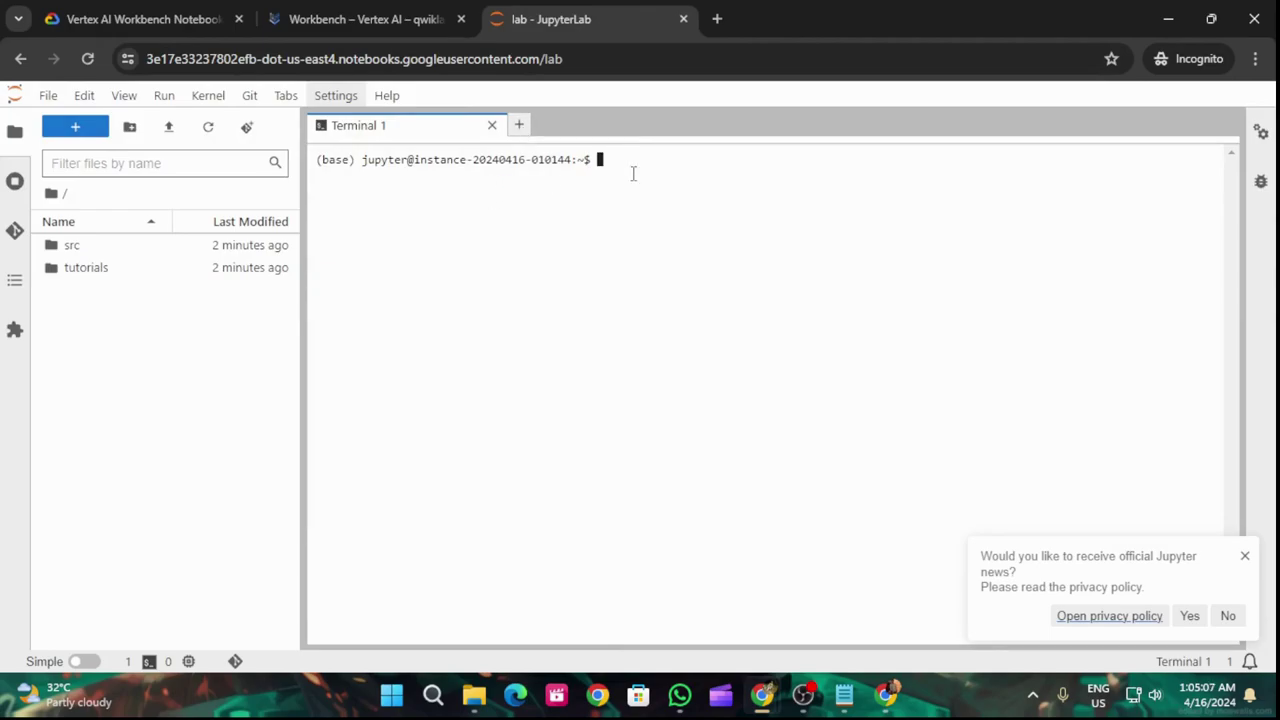
key(ctrl+v)
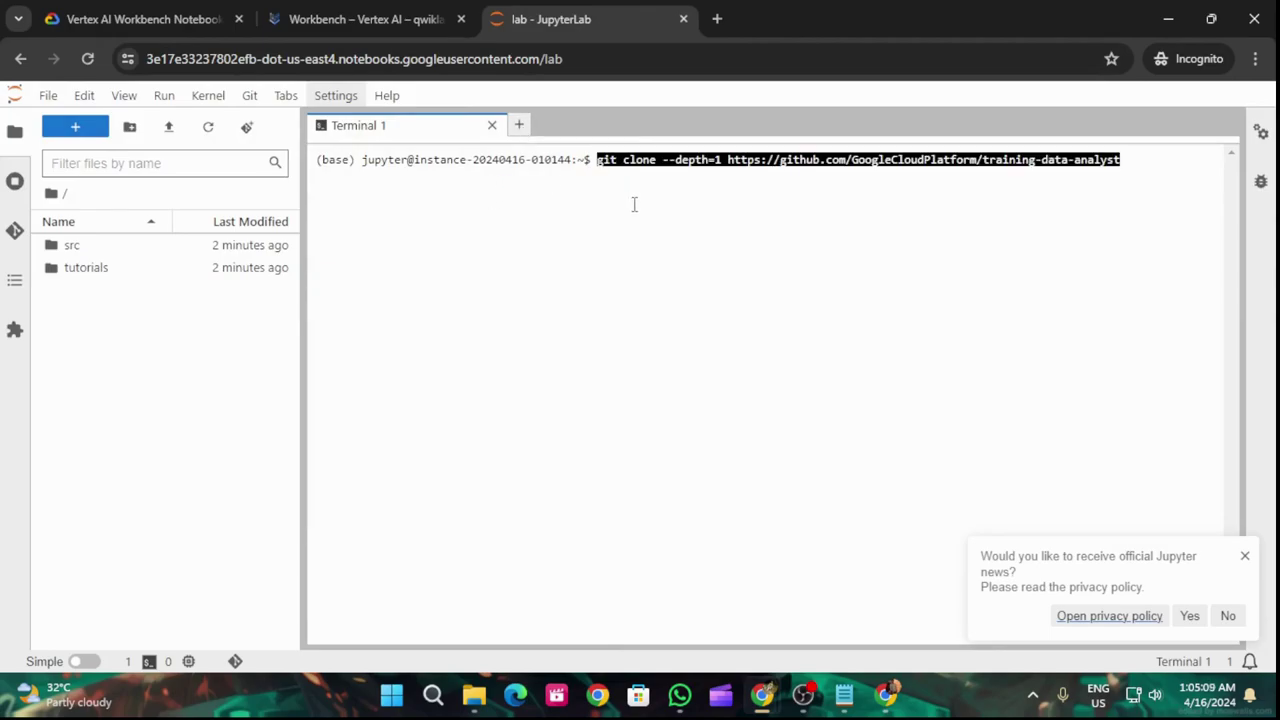
key(Return)
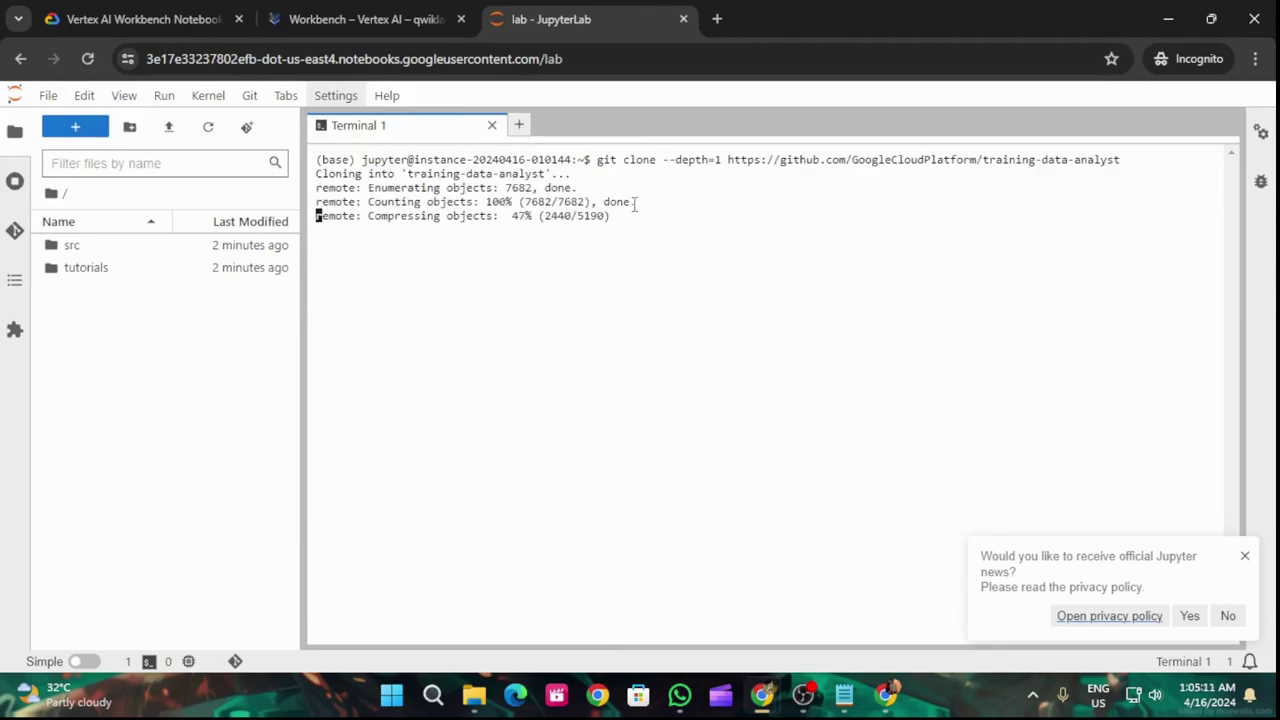
Review the lab instructions for the example notebook's path, clearing its outputs, and the project and region for Task 3
click(170, 10)
scroll(477, 457, down, 4)
scroll(548, 462, up, 5)
scroll(548, 462, down, 8)
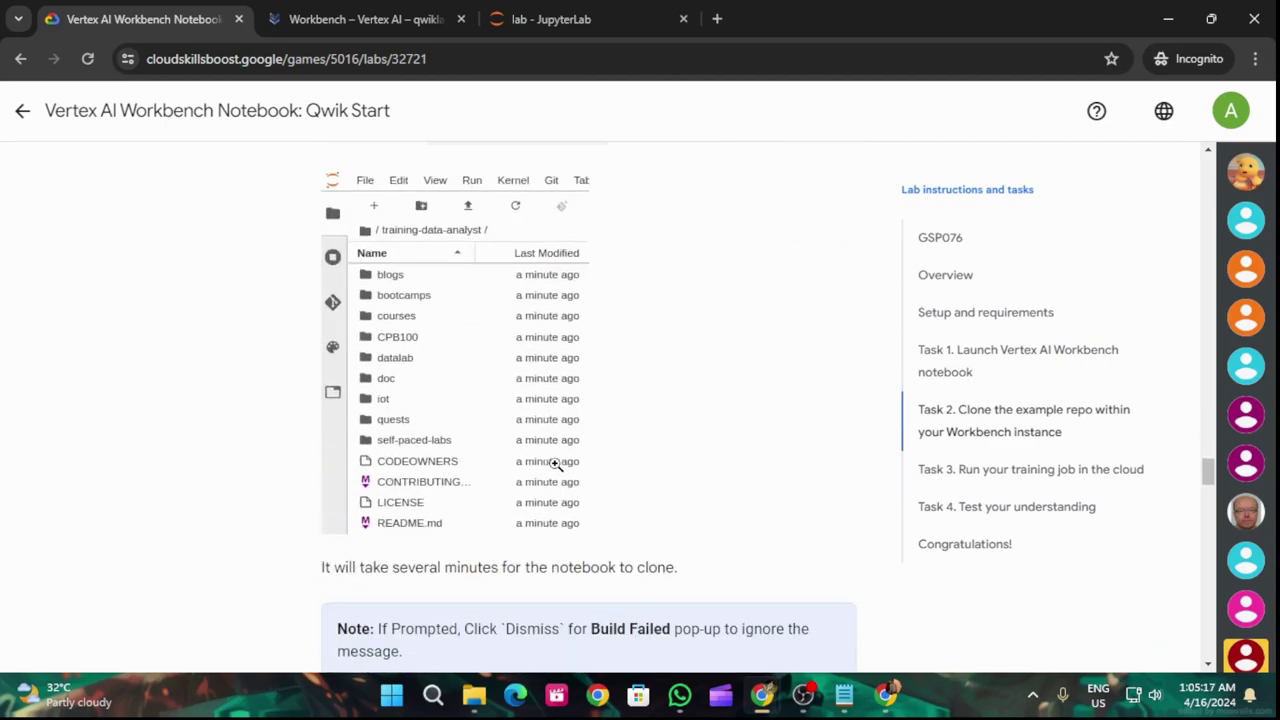
scroll(555, 464, down, 4)
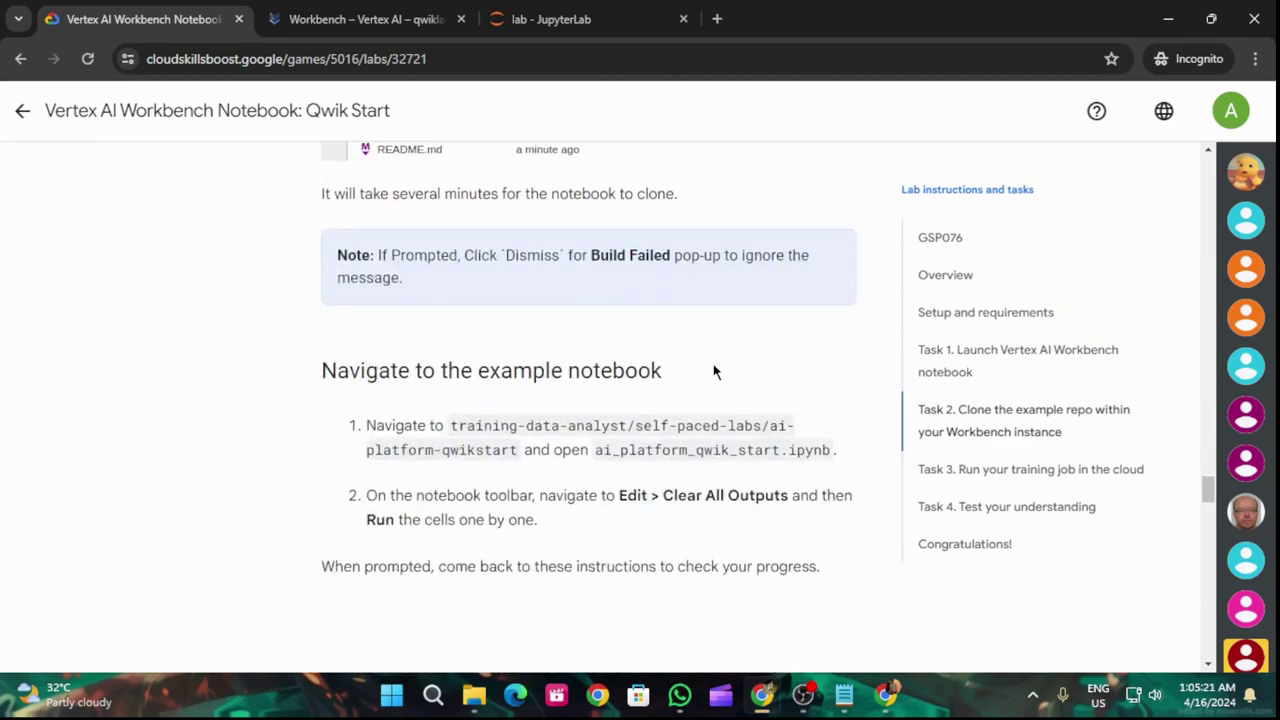
scroll(680, 398, down, 4)
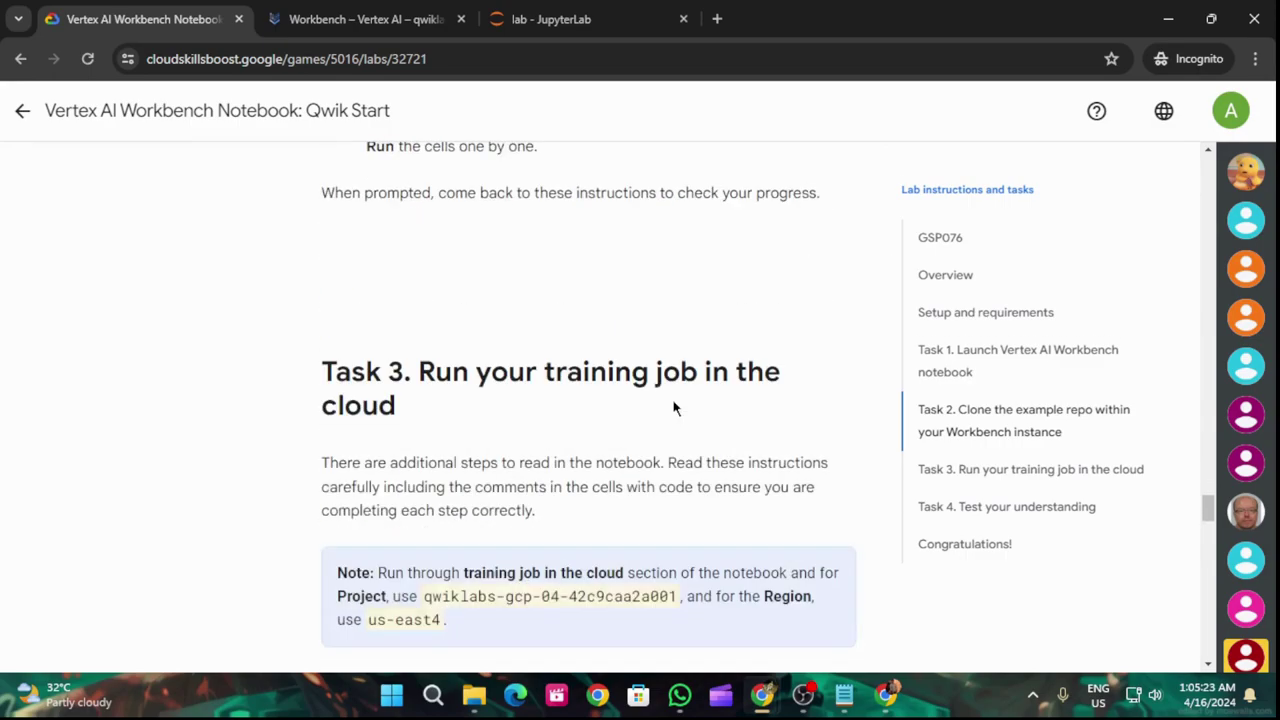
Return to JupyterLab and look for the command that clears all notebook outputs
click(547, 14)
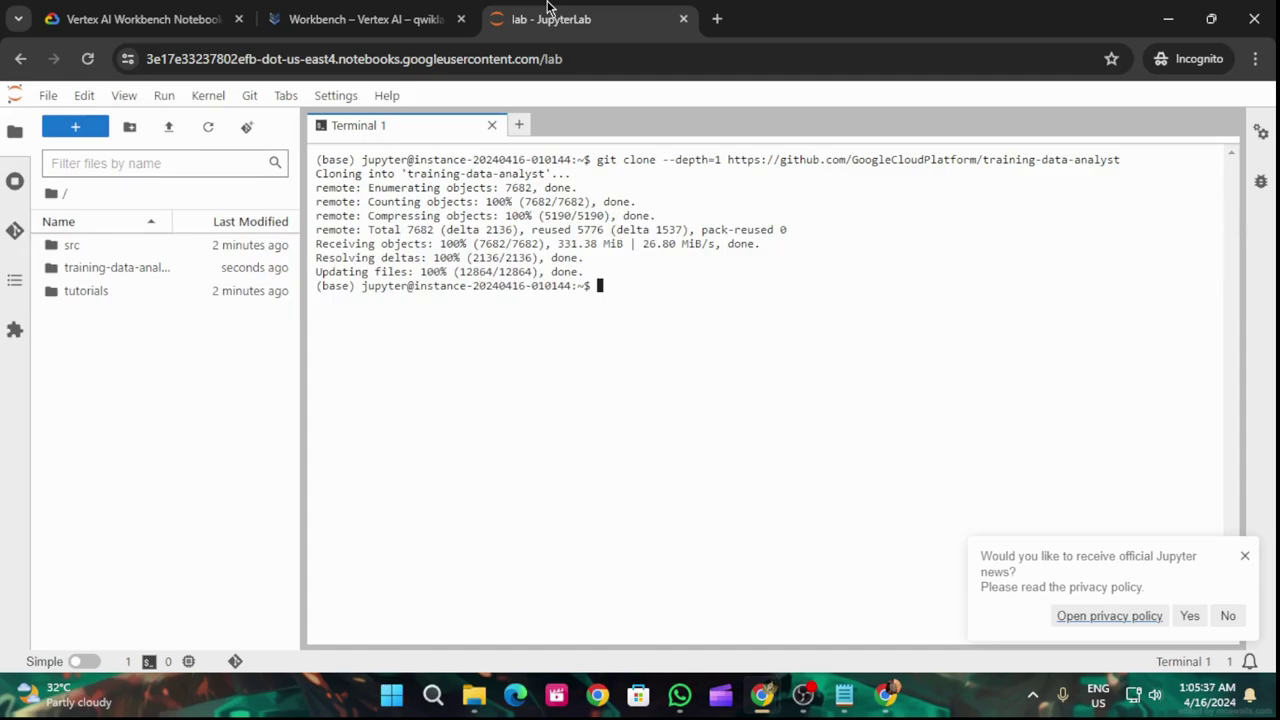
click(42, 98)
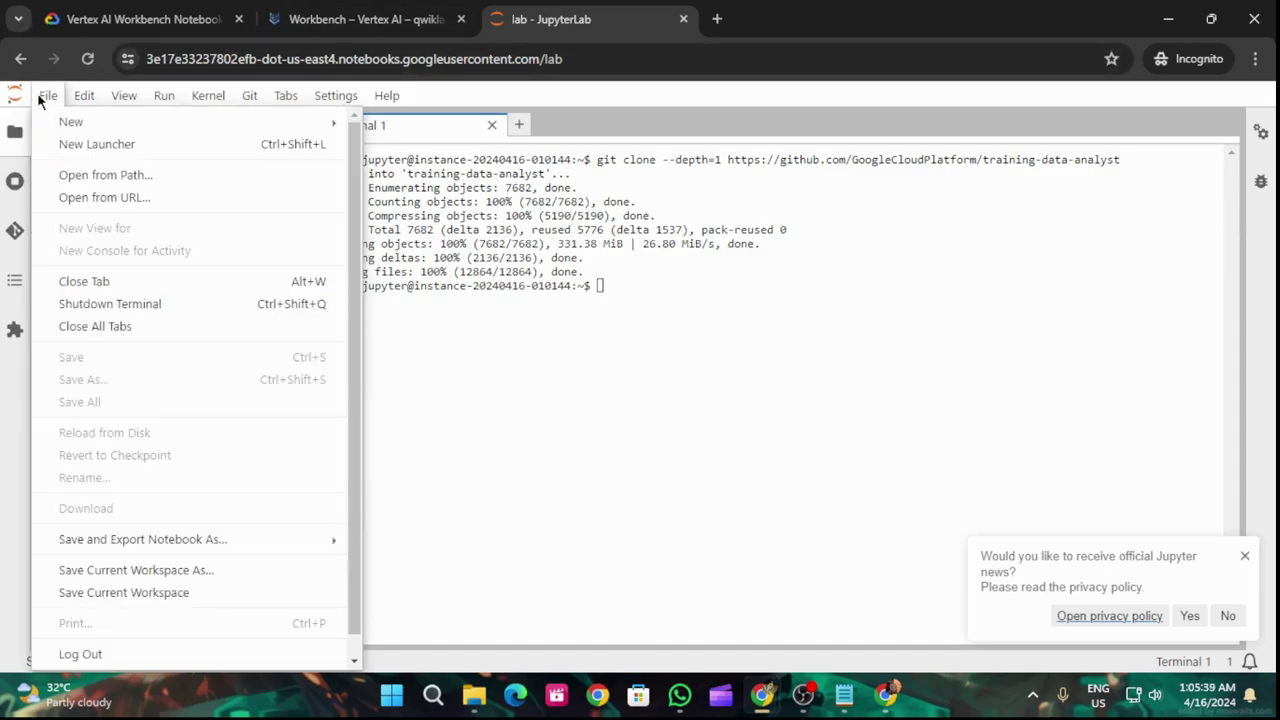
click(572, 364)
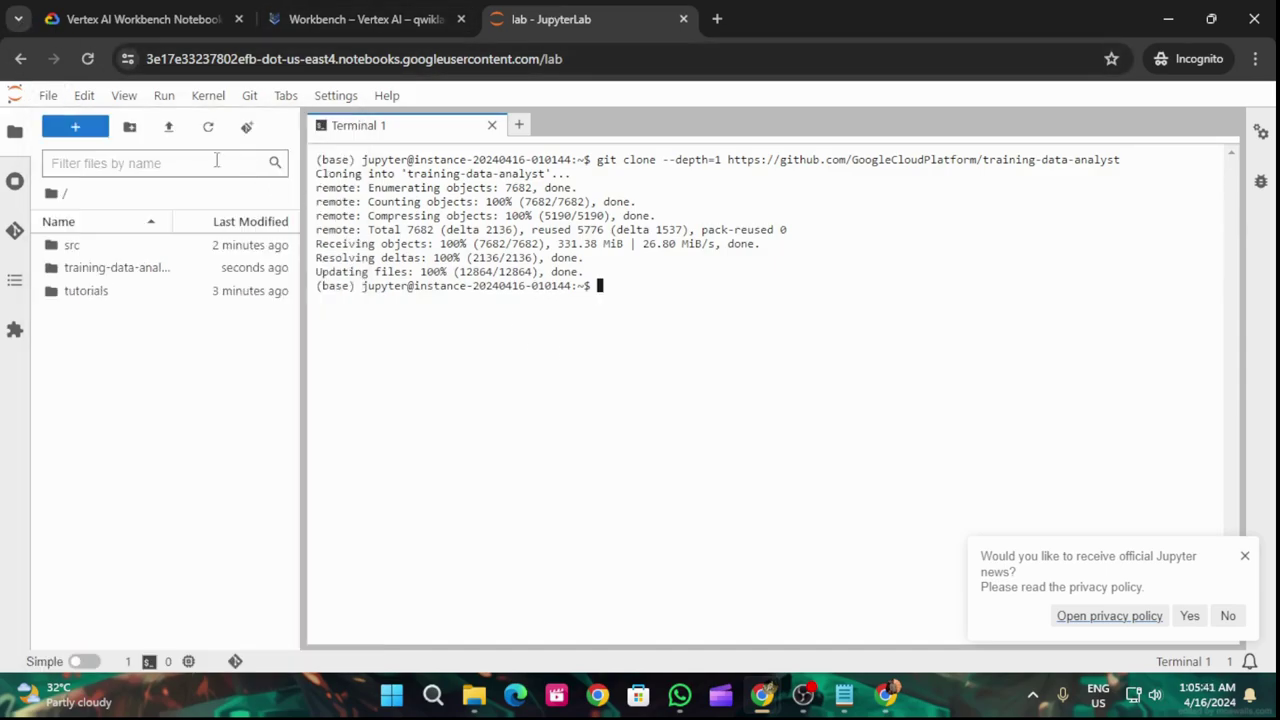
click(88, 96)
scroll(203, 514, down, 1)
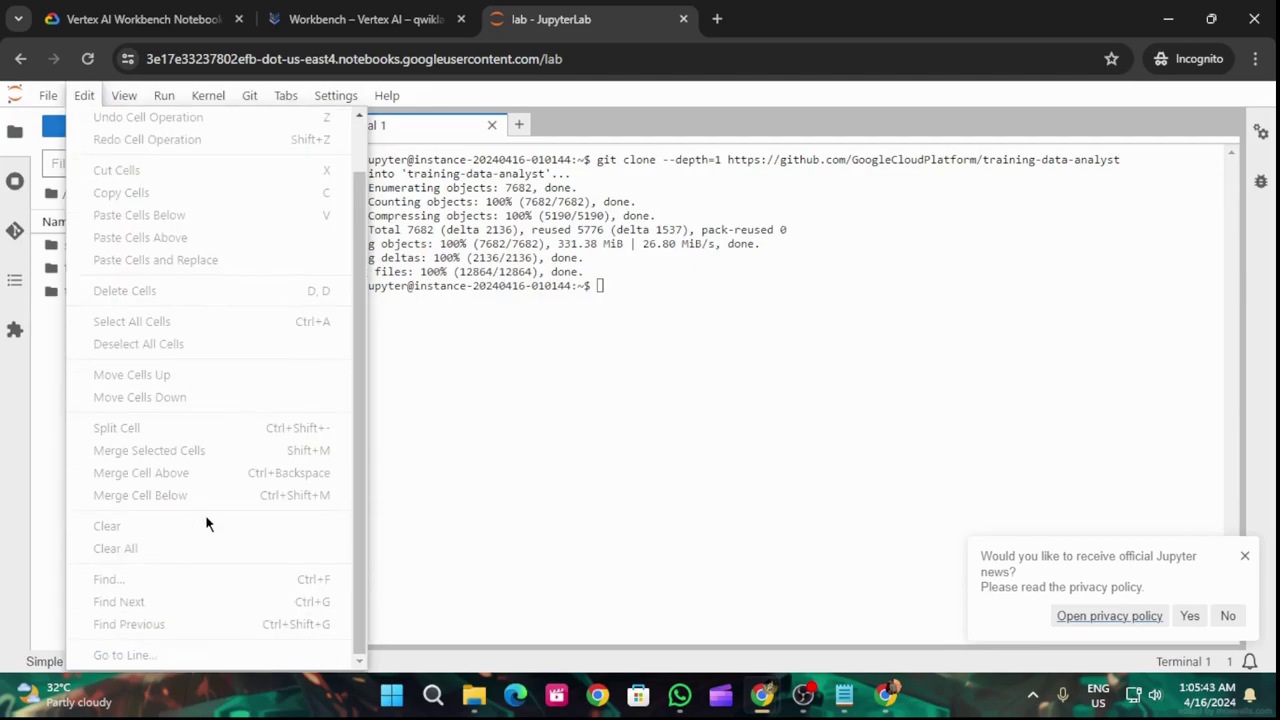